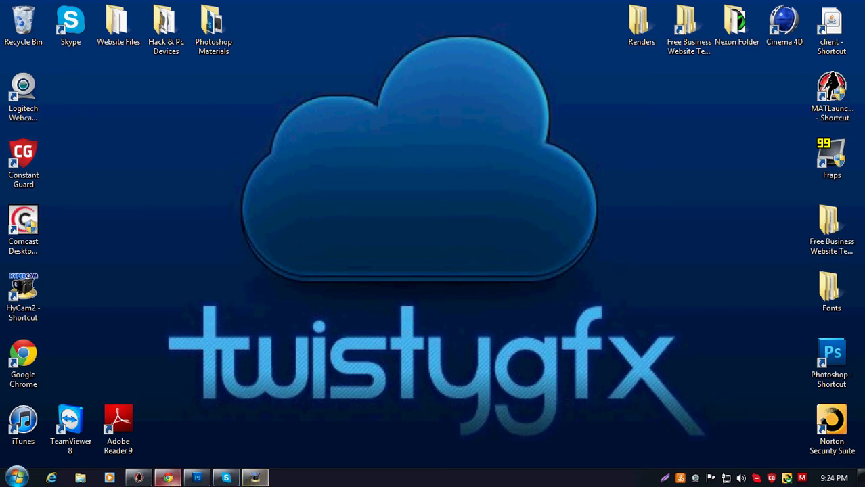
# Step: Switch to Chrome and download the Southern Aire font from the recently added fonts on dafont.com
pyautogui.click(168, 478)
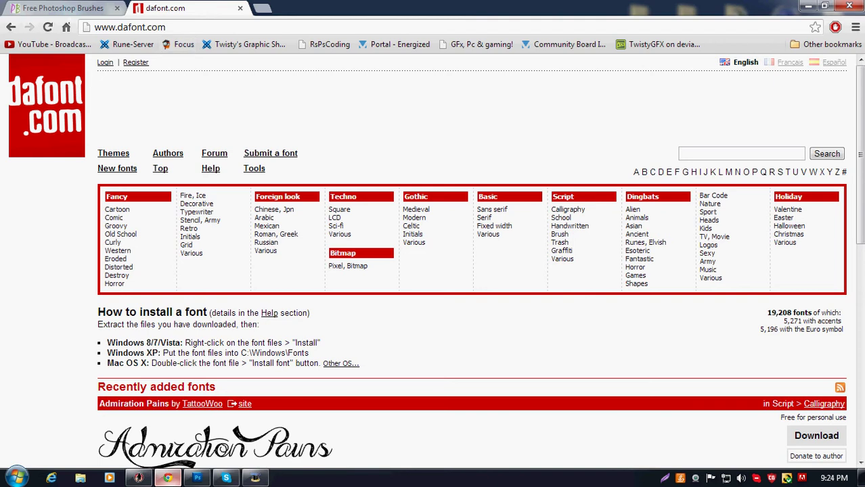
pyautogui.scroll(-4, 217, 243)
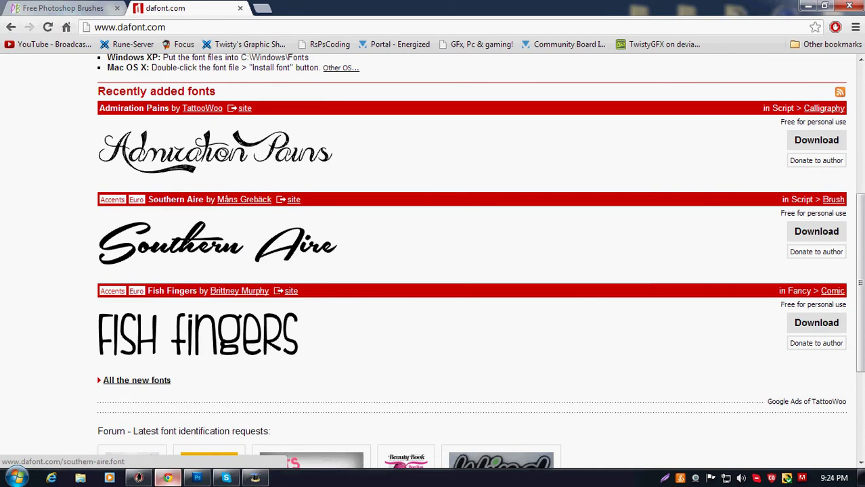
pyautogui.click(816, 231)
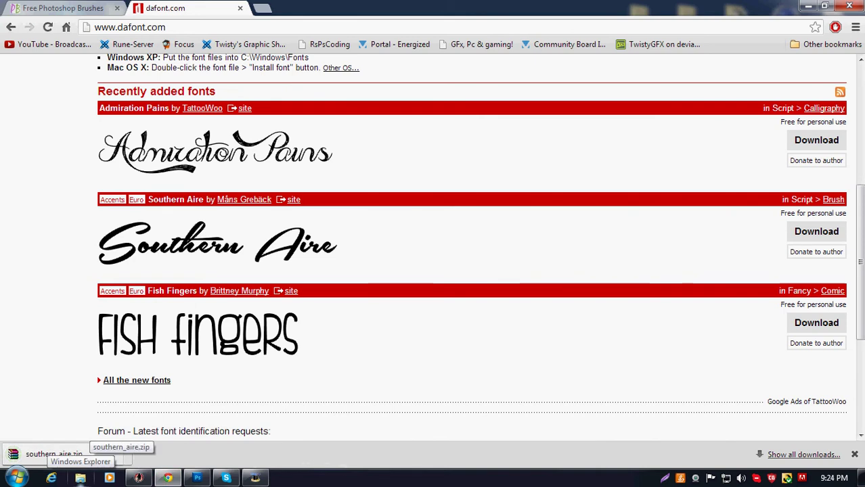
# Step: Open the downloaded southern_aire.zip, extract SouthernAire_Personal_Use_Only.ttf to the Desktop, and close the archive
pyautogui.click(87, 455)
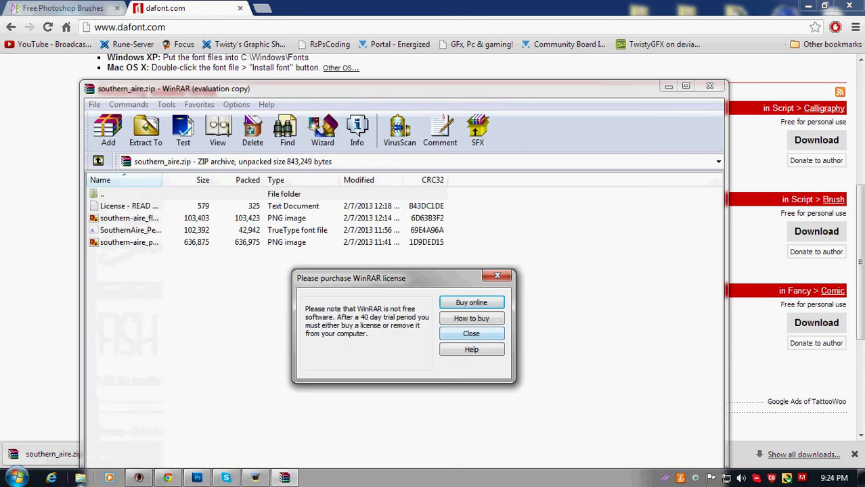
pyautogui.click(471, 334)
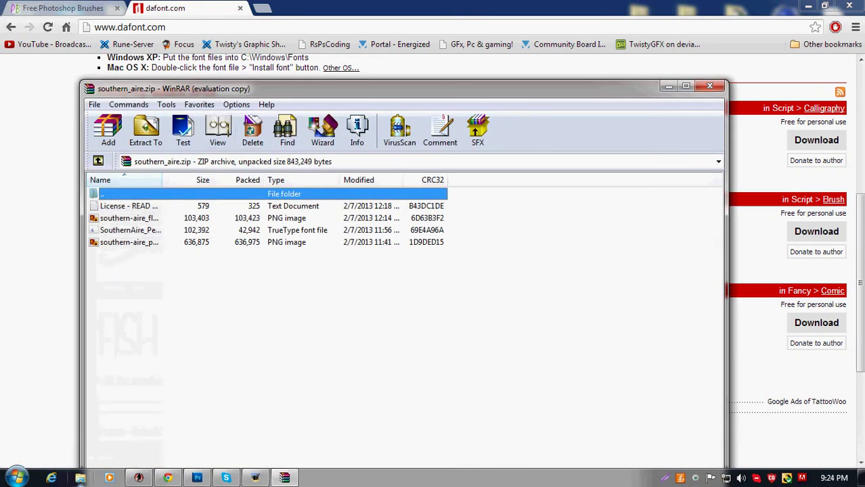
pyautogui.click(130, 230)
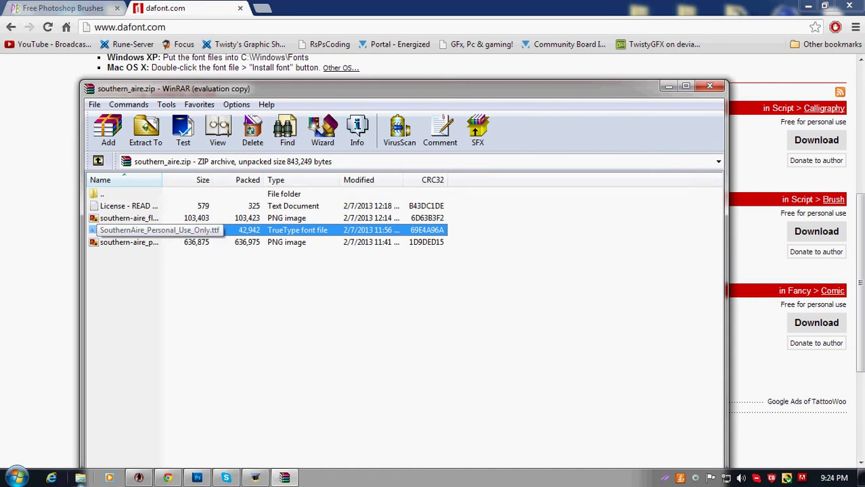
pyautogui.click(146, 132)
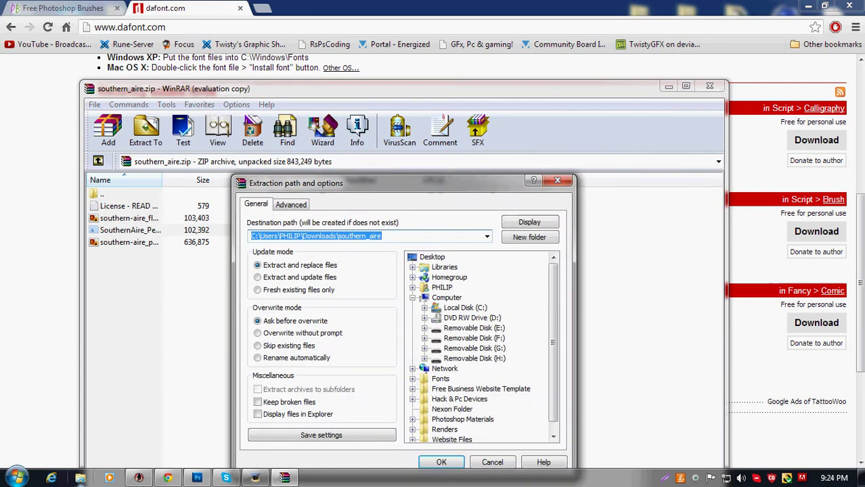
pyautogui.click(432, 257)
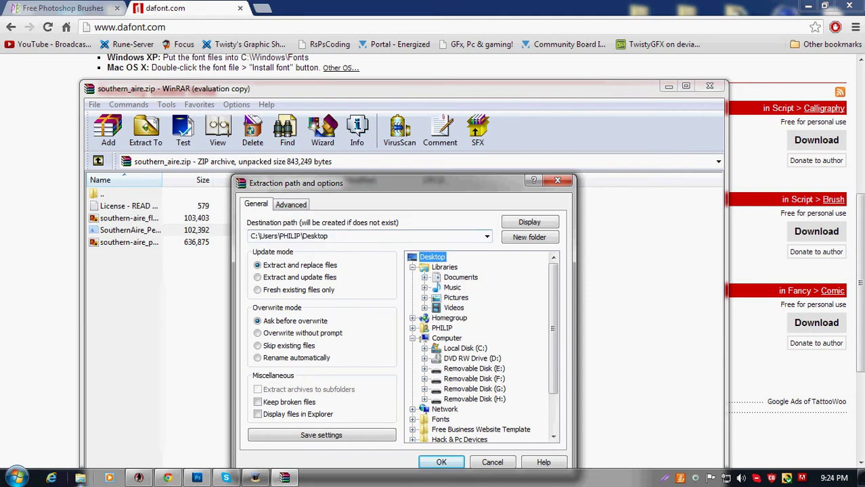
pyautogui.scroll(-2, 481, 345)
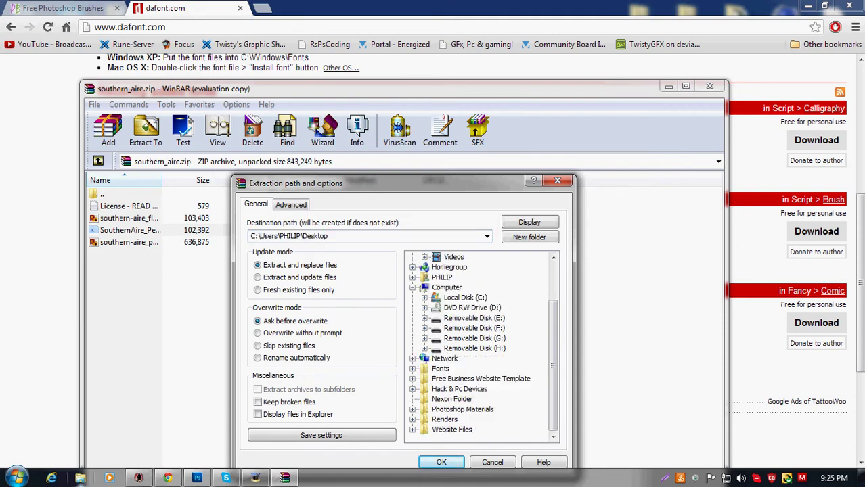
pyautogui.scroll(2, 481, 346)
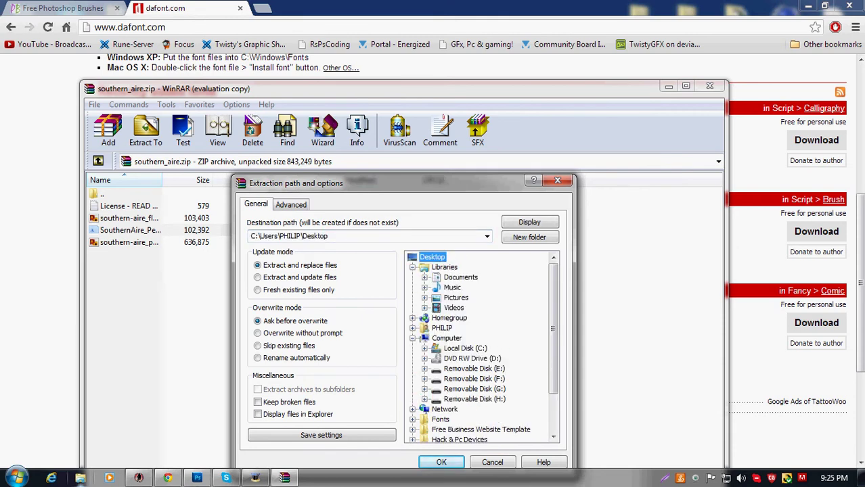
pyautogui.click(447, 338)
pyautogui.click(431, 258)
pyautogui.click(441, 463)
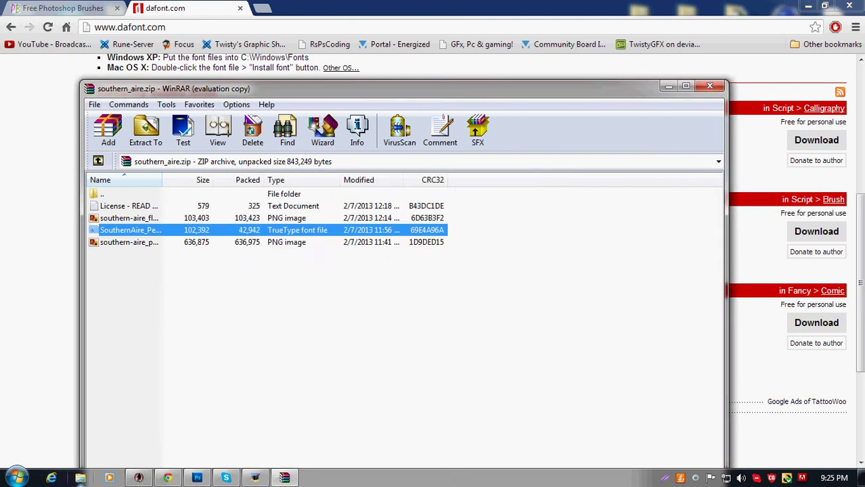
pyautogui.click(710, 86)
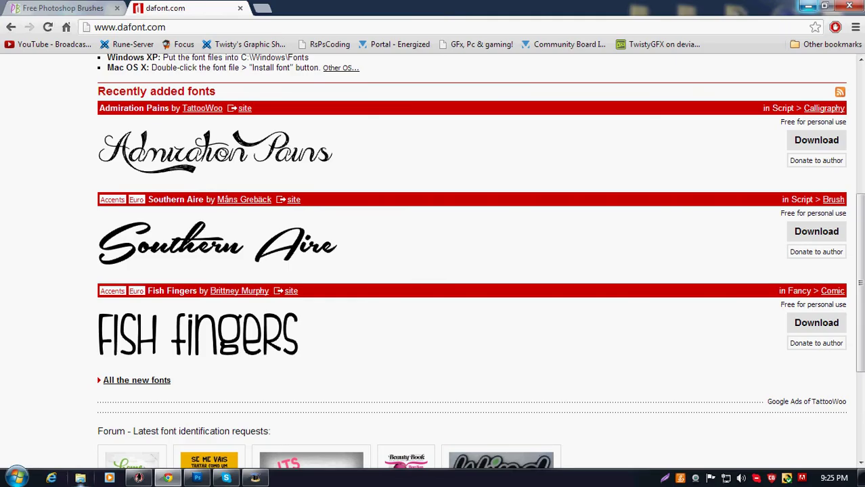
# Step: Show the desktop, place the SouthernAire_Personal_Use_Only file in an open area, and install the font
pyautogui.click(808, 6)
pyautogui.moveTo(70, 88); pyautogui.dragTo(356, 88)
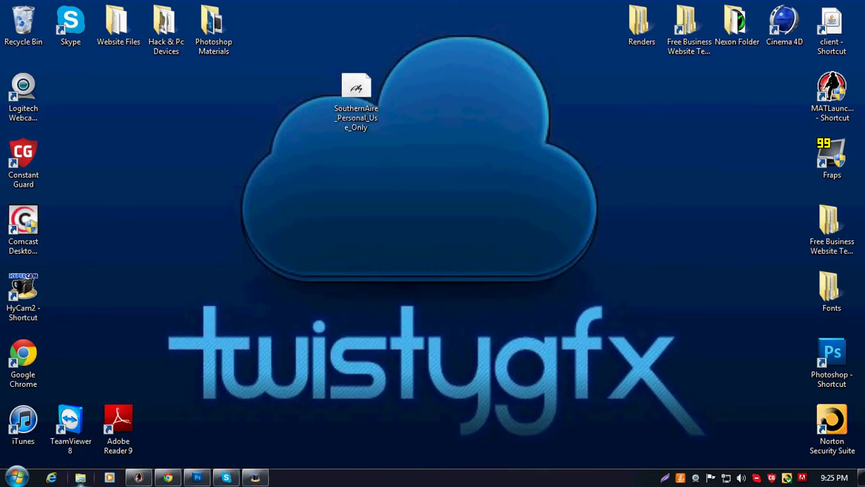
pyautogui.rightClick(363, 97)
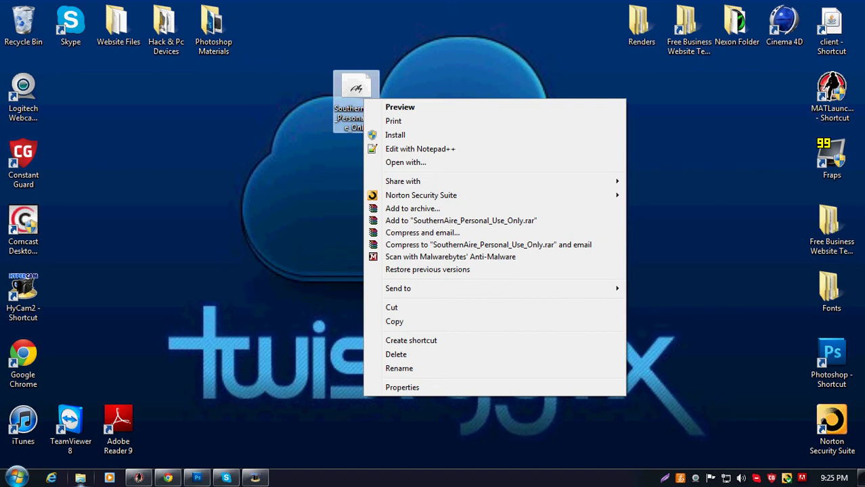
pyautogui.click(386, 133)
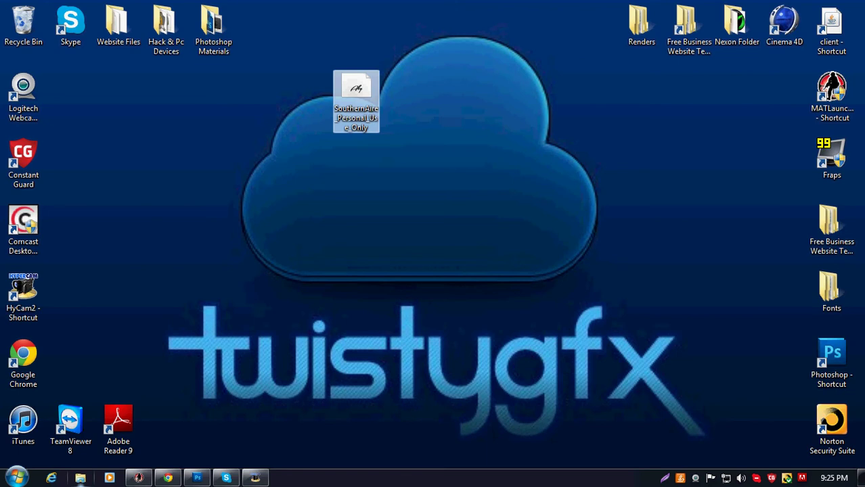
pyautogui.click(421, 158)
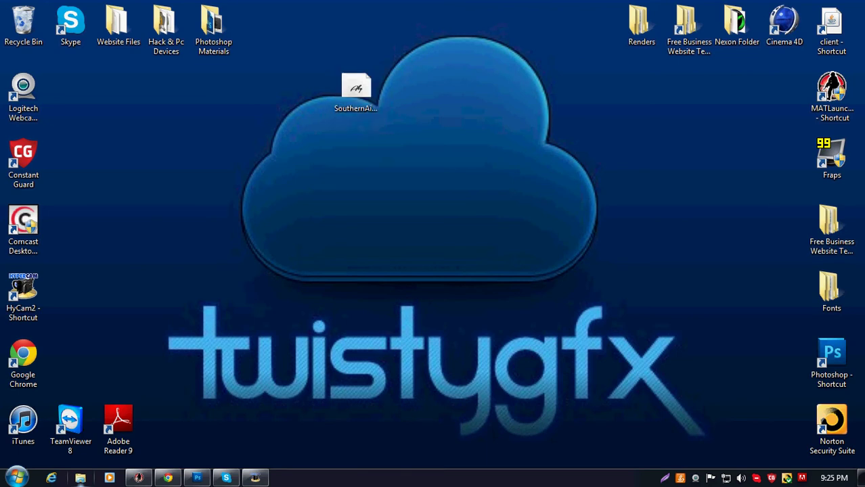
# Step: Discard the SouthernAire_Personal_Use_Only font file from the desktop into the Recycle Bin
pyautogui.rightClick(356, 88)
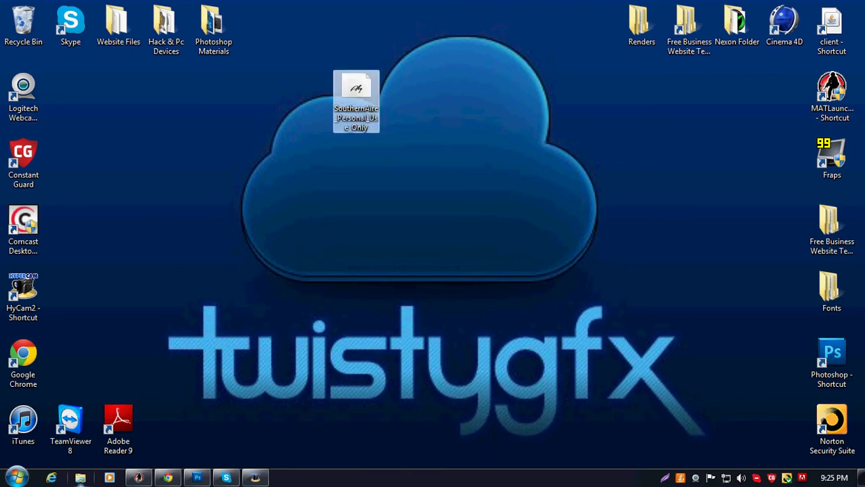
pyautogui.click(383, 121)
pyautogui.moveTo(356, 101); pyautogui.dragTo(23, 27)
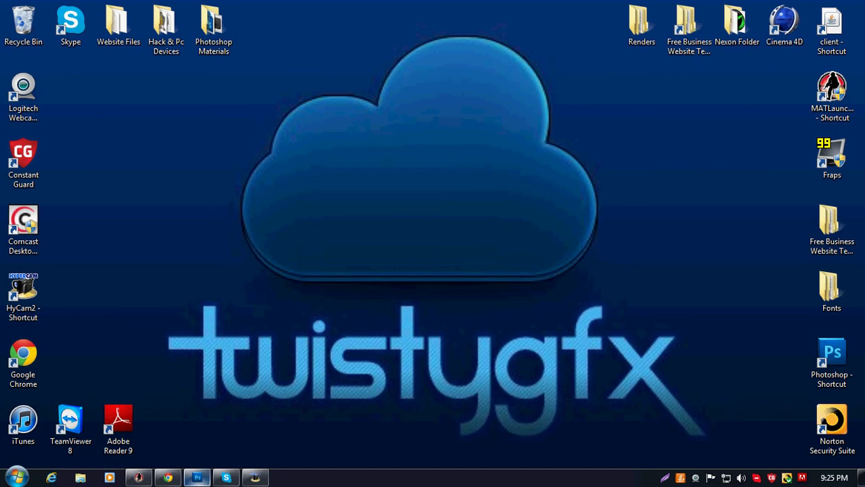
# Step: Switch to Photoshop and create a new transparent RGB document of 475 × 125 pixels at 30 pixels/inch
pyautogui.click(197, 478)
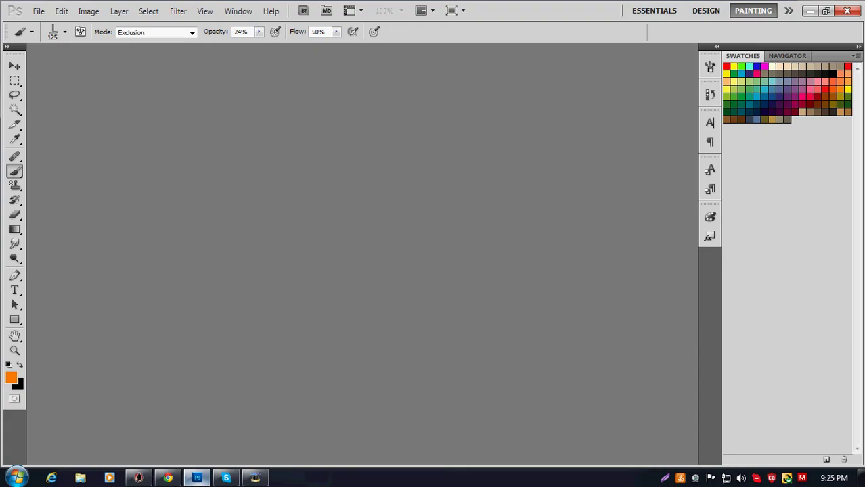
pyautogui.click(39, 11)
pyautogui.click(52, 24)
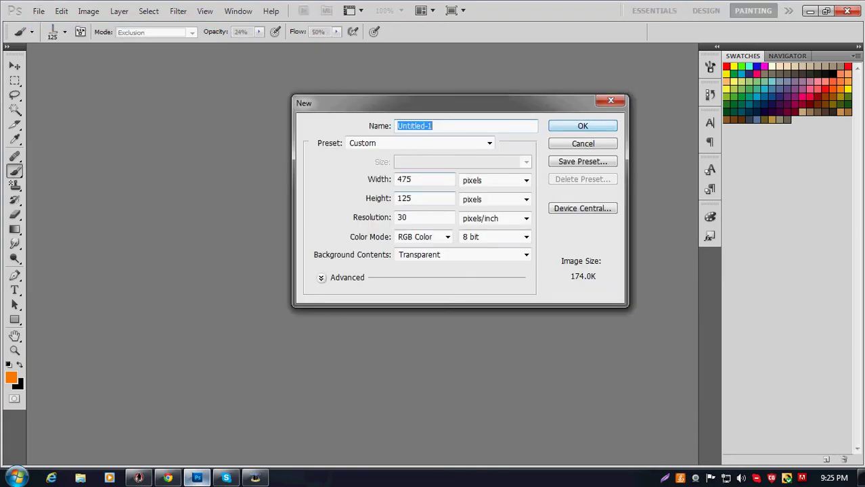
pyautogui.press('Return')
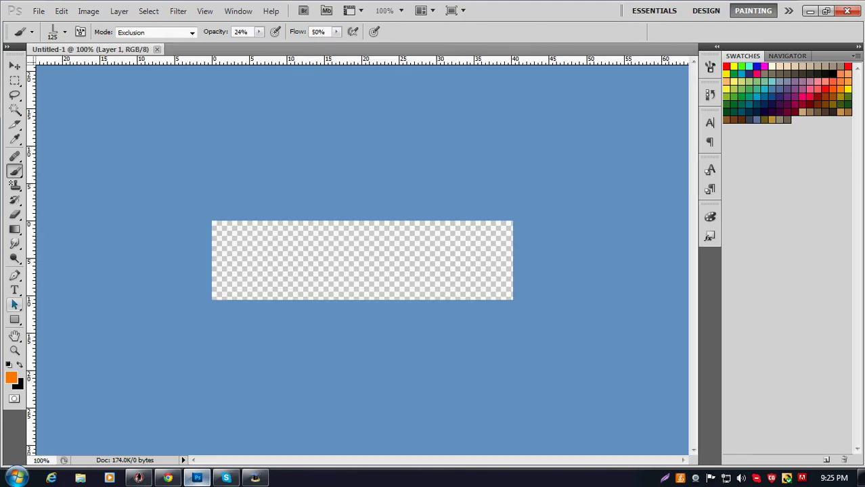
# Step: Add the text "TwistyGFXHD" on the canvas with the Type tool at a font size of 90 pt
pyautogui.click(14, 290)
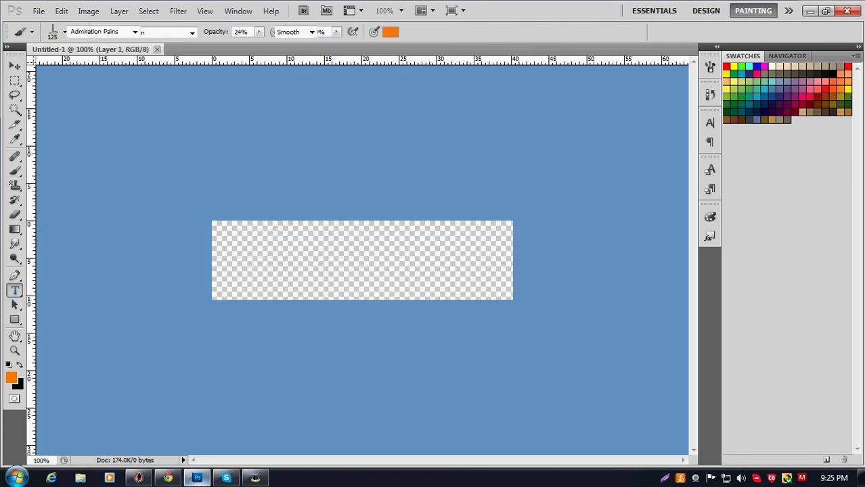
pyautogui.click(168, 478)
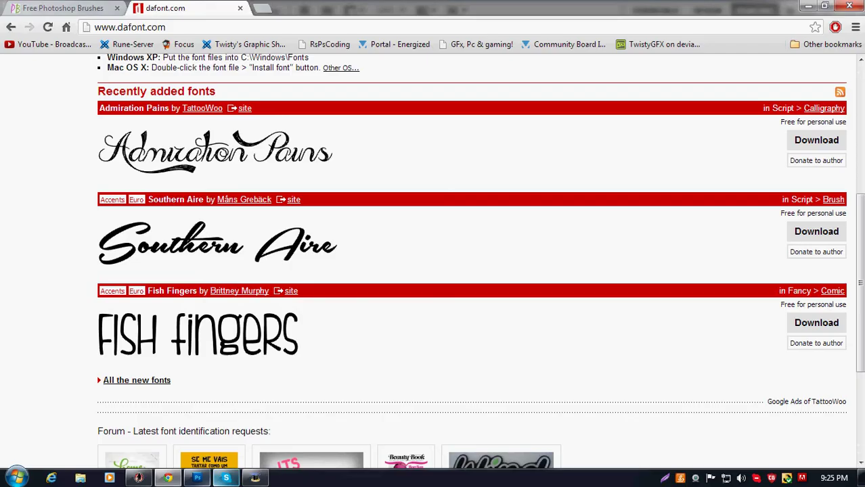
pyautogui.click(197, 478)
pyautogui.click(265, 263)
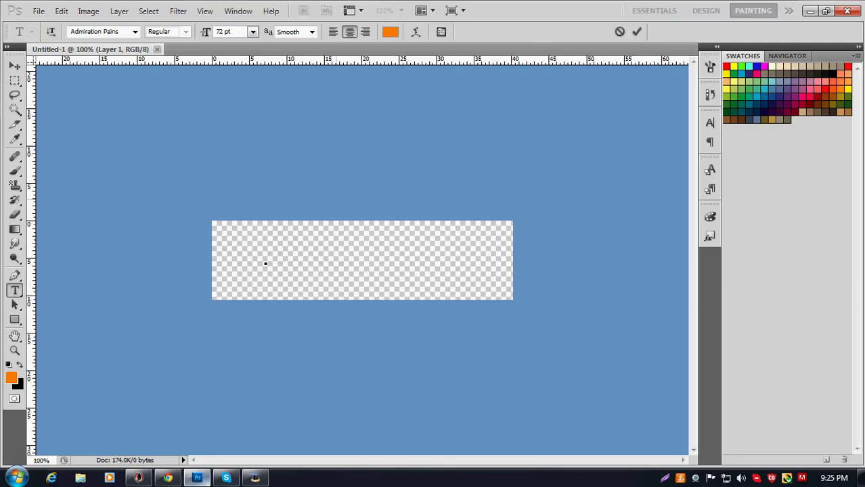
pyautogui.doubleClick(220, 32)
pyautogui.write('90')
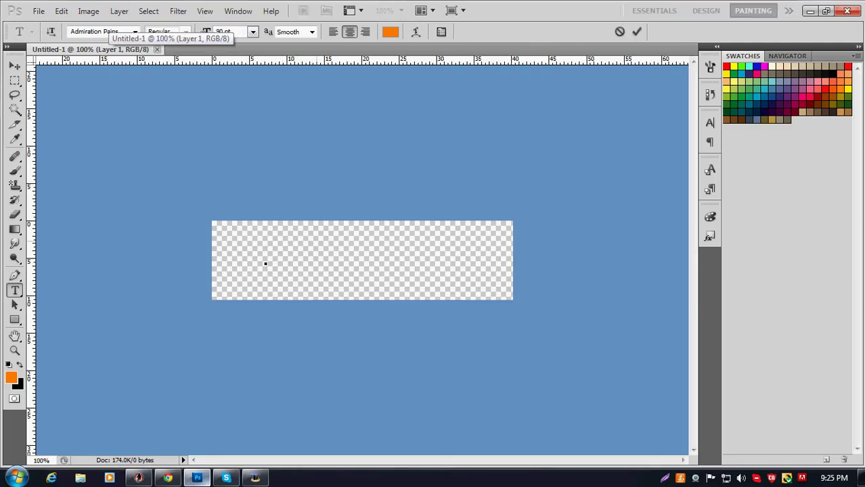
pyautogui.moveTo(266, 264); pyautogui.dragTo(306, 252)
pyautogui.click(306, 252)
pyautogui.write('TwistyCARd')
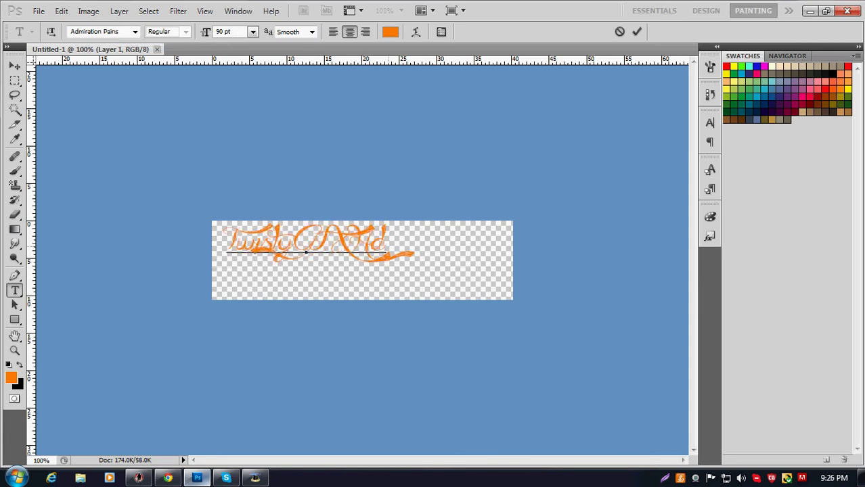
pyautogui.press('BackSpace')
pyautogui.press('BackSpace')
pyautogui.write('RD')
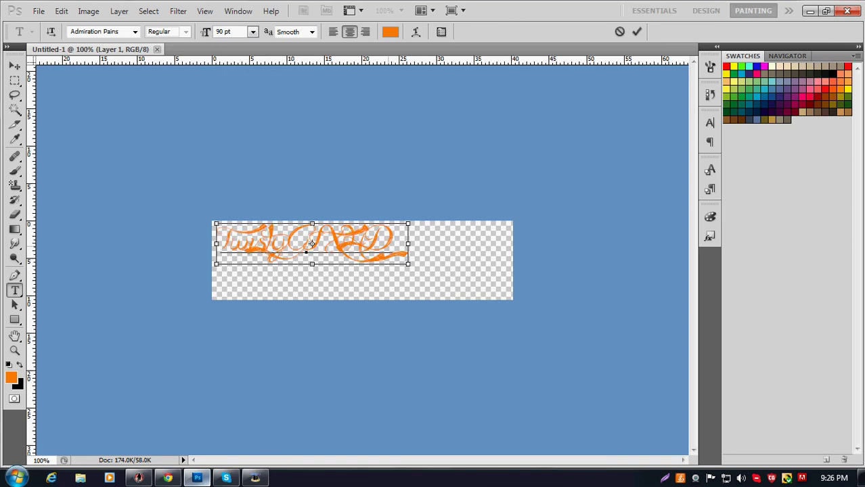
# Step: Move the whole text toward the canvas centre and change its font to Southern Aire
pyautogui.hotkey('ctrl', 'a')
pyautogui.moveTo(511, 322); pyautogui.dragTo(577, 341)
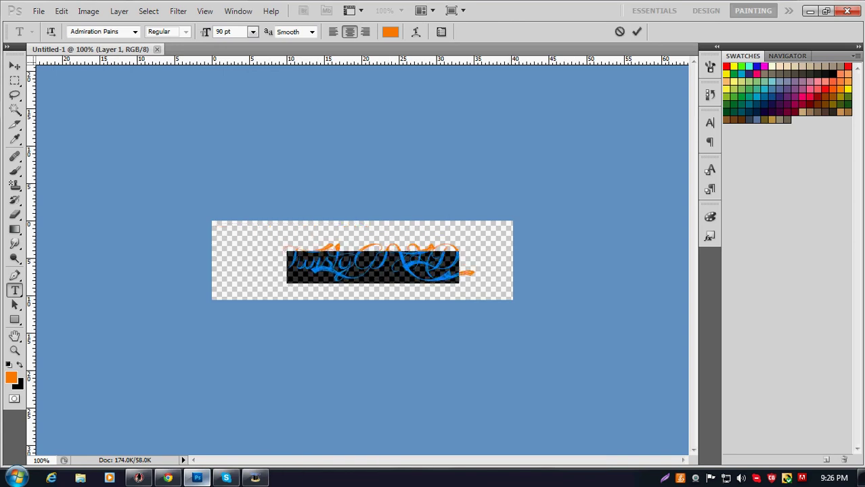
pyautogui.click(101, 31)
pyautogui.write('Southern Aire Pe...')
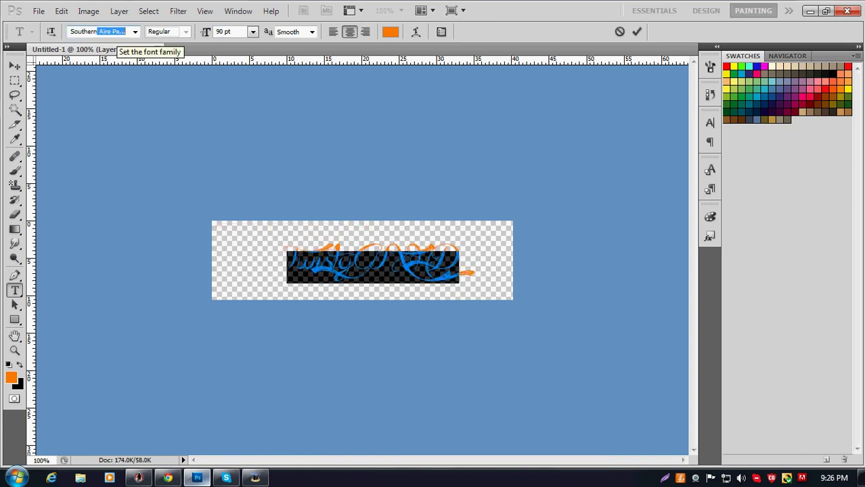
pyautogui.press('Return')
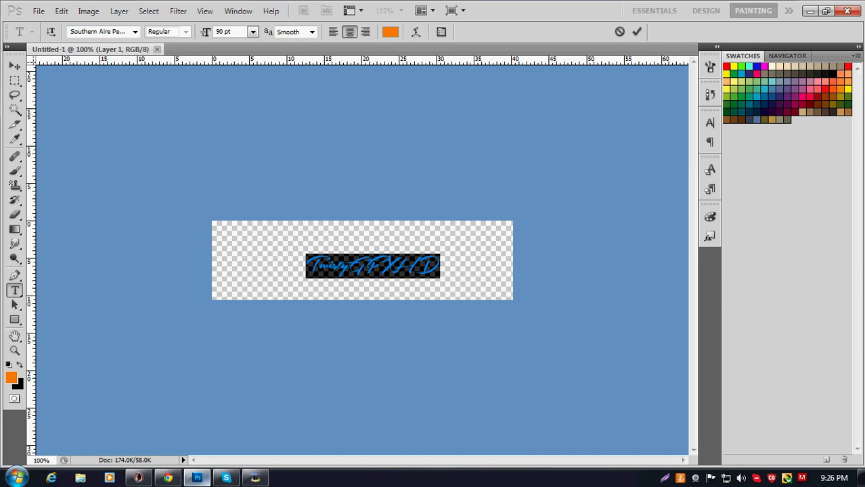
# Step: Set the text size to 150 pt, reposition the text near the canvas centre, and commit it
pyautogui.moveTo(216, 32); pyautogui.dragTo(221, 32)
pyautogui.write('15')
pyautogui.press('Return')
pyautogui.write('0')
pyautogui.click(386, 266)
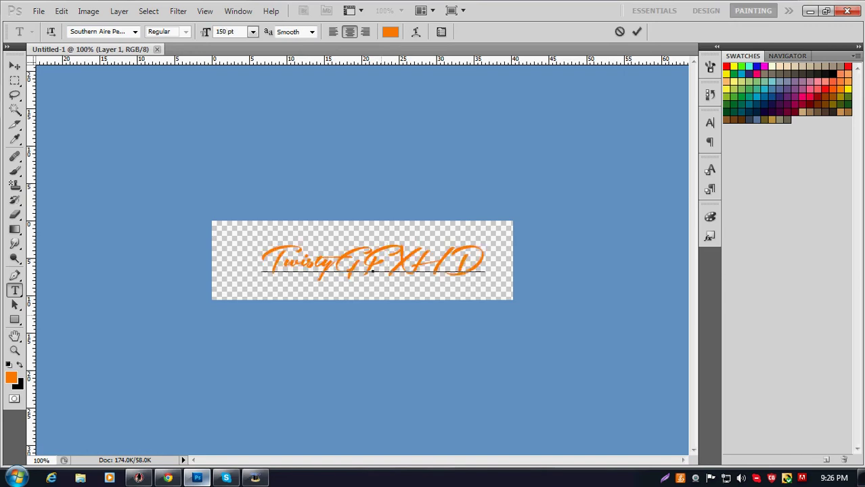
pyautogui.moveTo(386, 284); pyautogui.dragTo(369, 281)
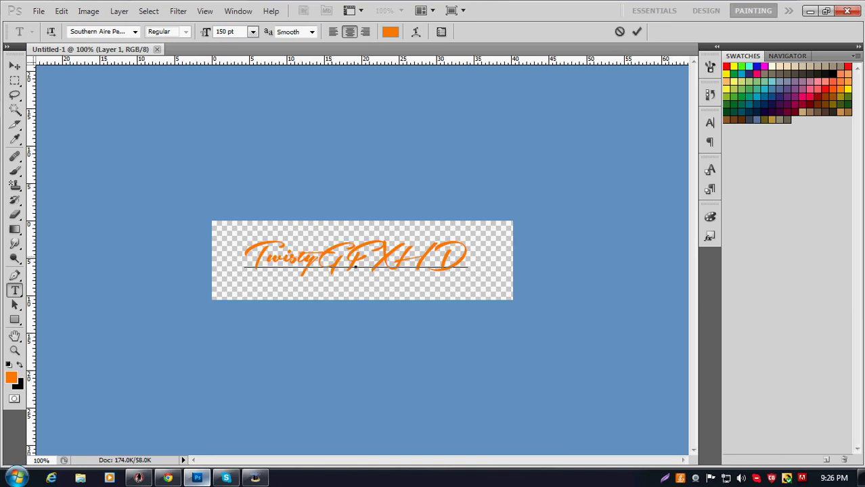
pyautogui.hotkey('ctrl', 'Return')
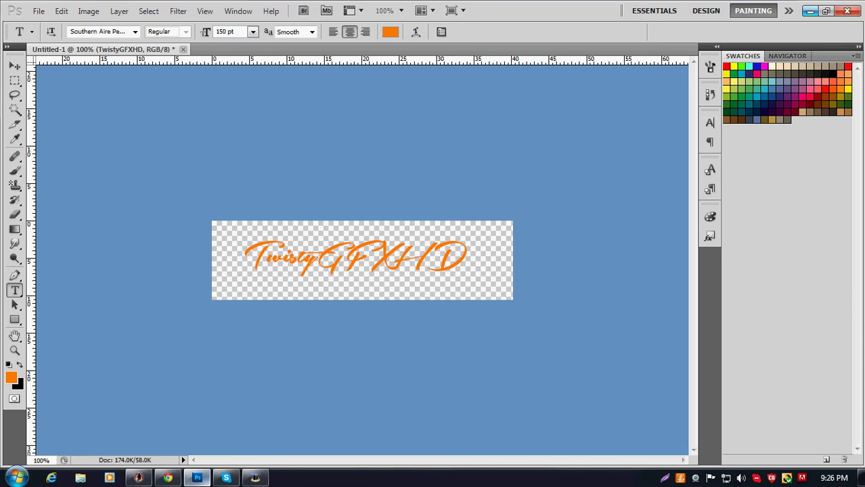
# Step: Minimize Photoshop and look over the lower part of the dafont.com page in Chrome
pyautogui.click(810, 10)
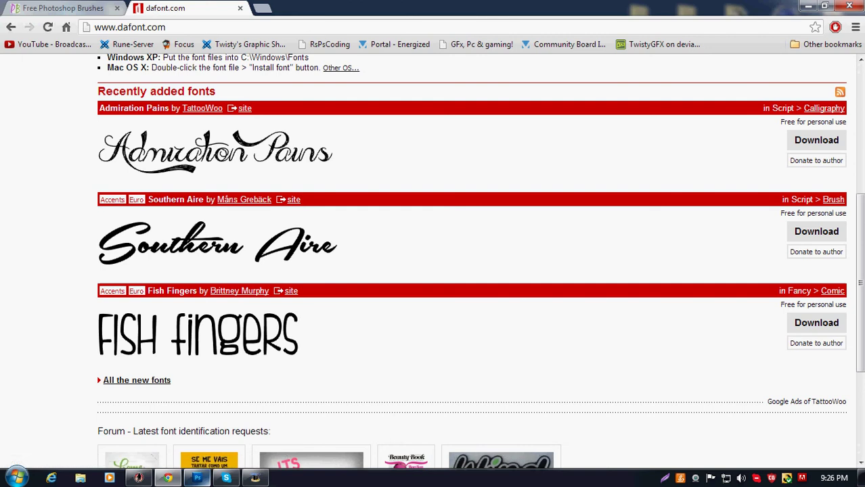
pyautogui.scroll(-2, 433, 271)
pyautogui.scroll(-1, 434, 261)
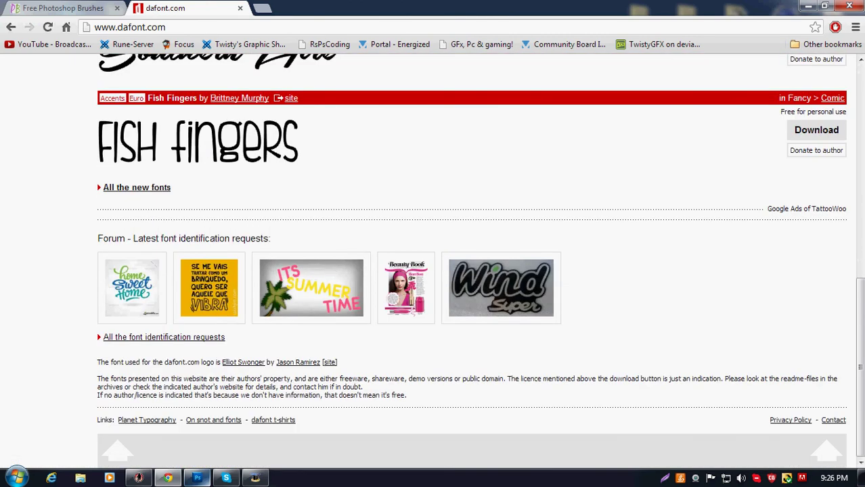
# Step: Switch to the myphotoshopbrushes.com page and open the High Res Grunge Brushes set from the gallery
pyautogui.scroll(4, 433, 271)
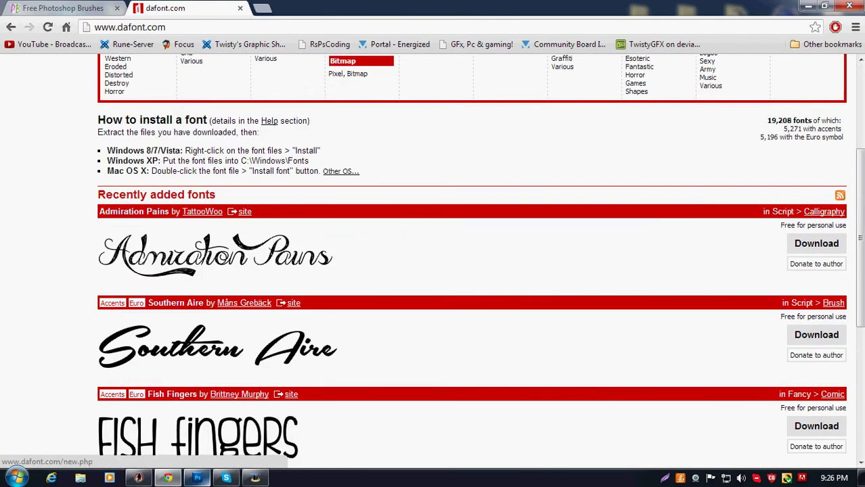
pyautogui.click(91, 8)
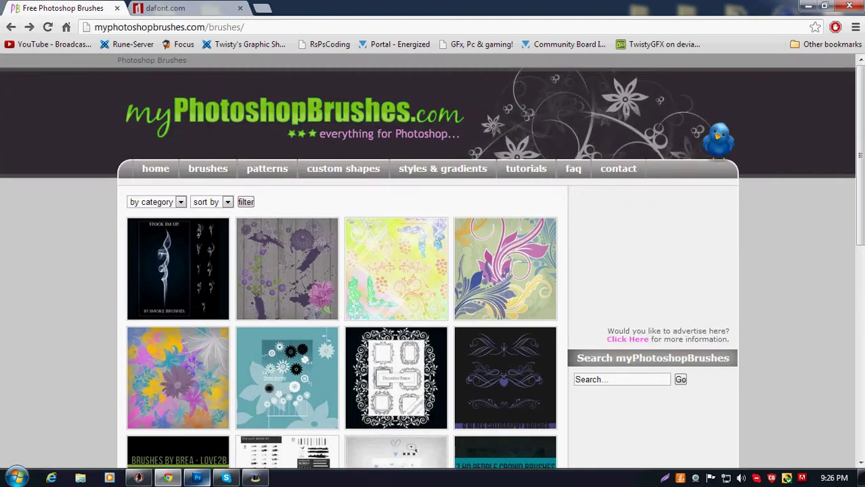
pyautogui.scroll(-6, 433, 262)
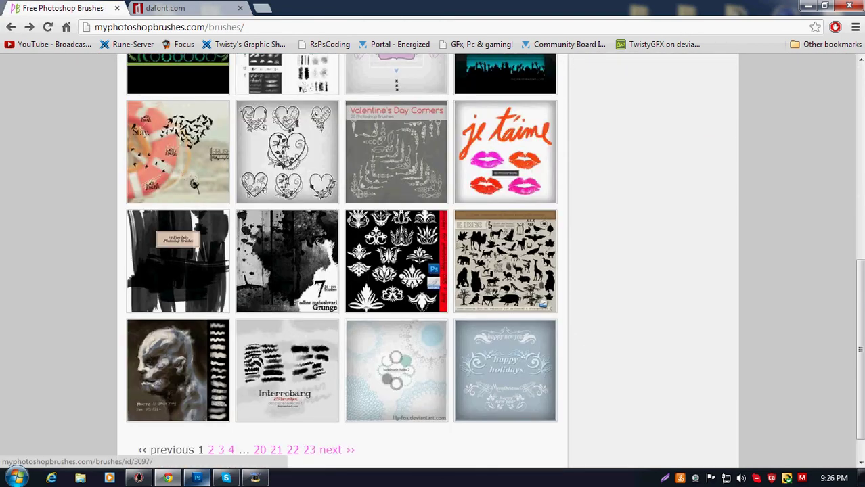
pyautogui.click(287, 262)
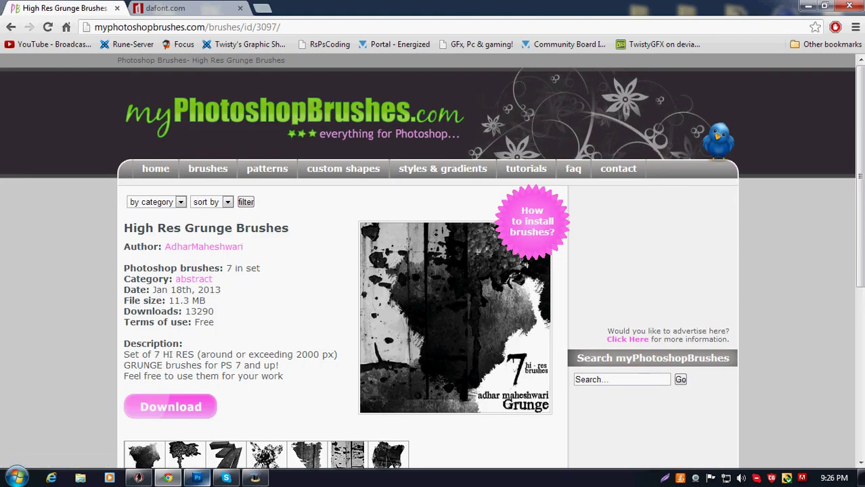
# Step: Look over the High Res Grunge Brushes page and download the brush set
pyautogui.scroll(-2, 390, 264)
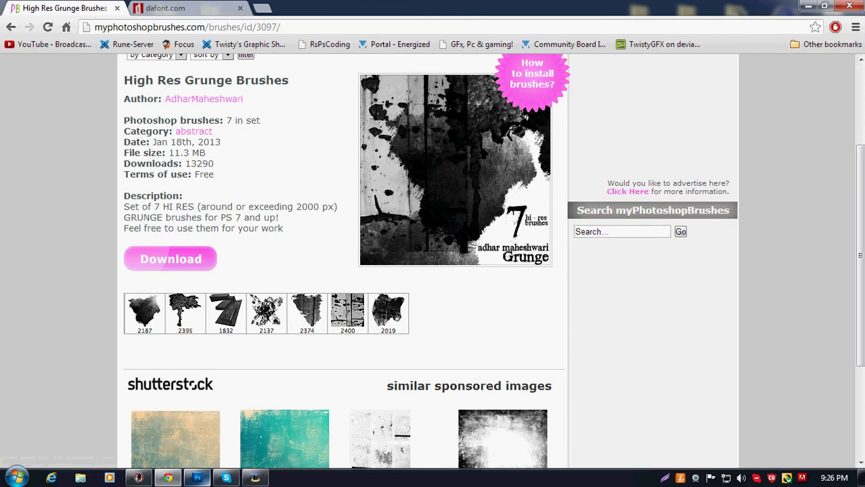
pyautogui.scroll(-2, 389, 264)
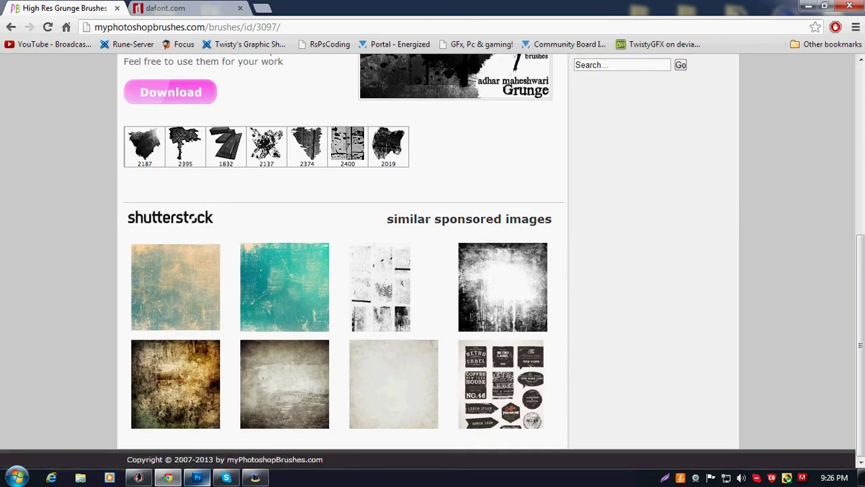
pyautogui.scroll(2, 171, 240)
pyautogui.click(171, 240)
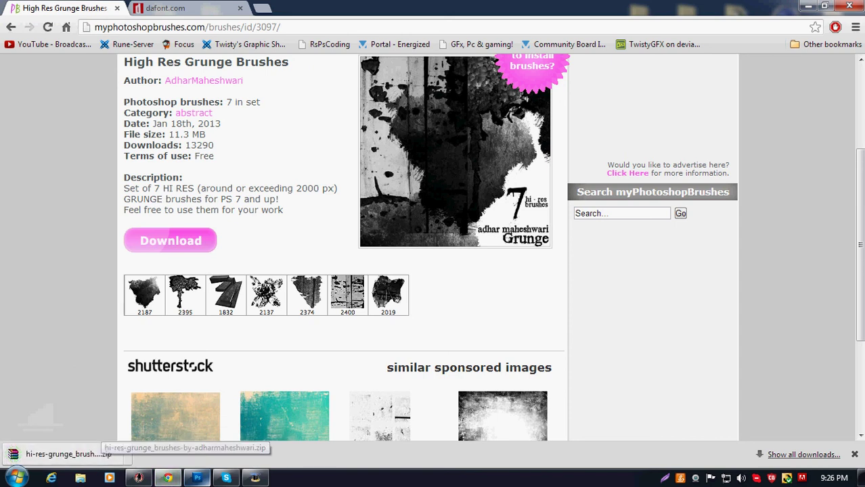
# Step: Locate the downloaded hi-res grunge brushes ZIP archive and extract it within the Downloads folder
pyautogui.click(127, 453)
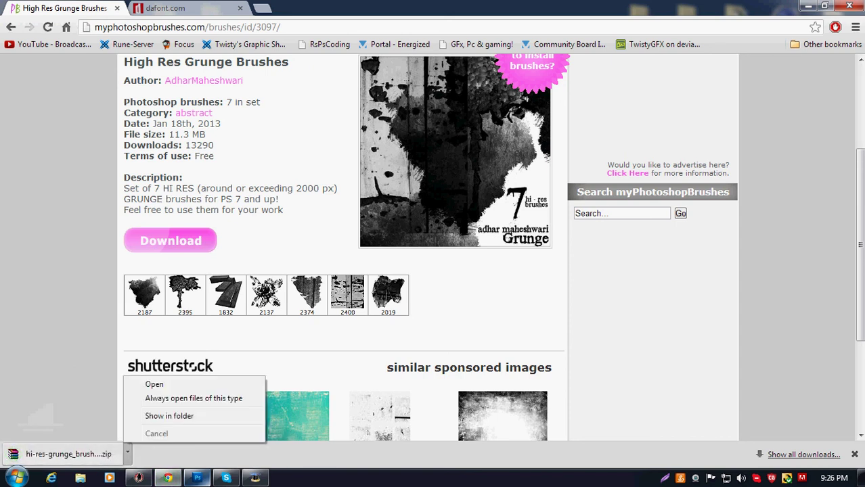
pyautogui.click(154, 383)
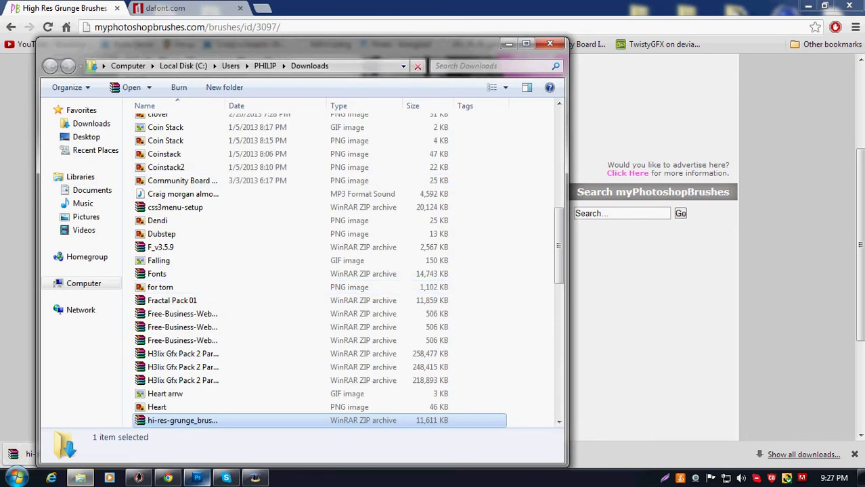
pyautogui.rightClick(193, 421)
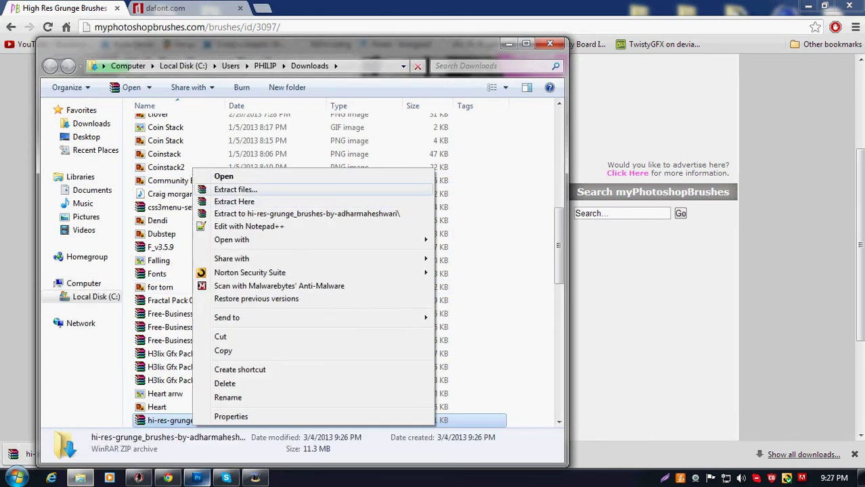
pyautogui.click(236, 190)
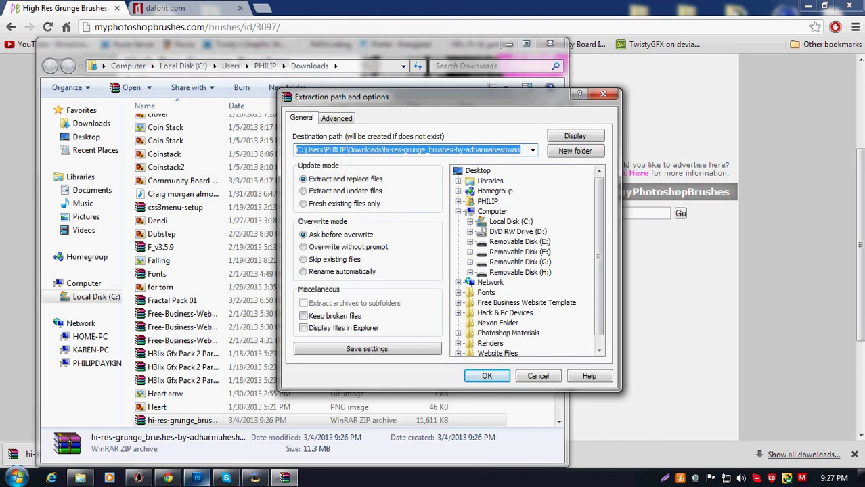
pyautogui.scroll(-2, 528, 261)
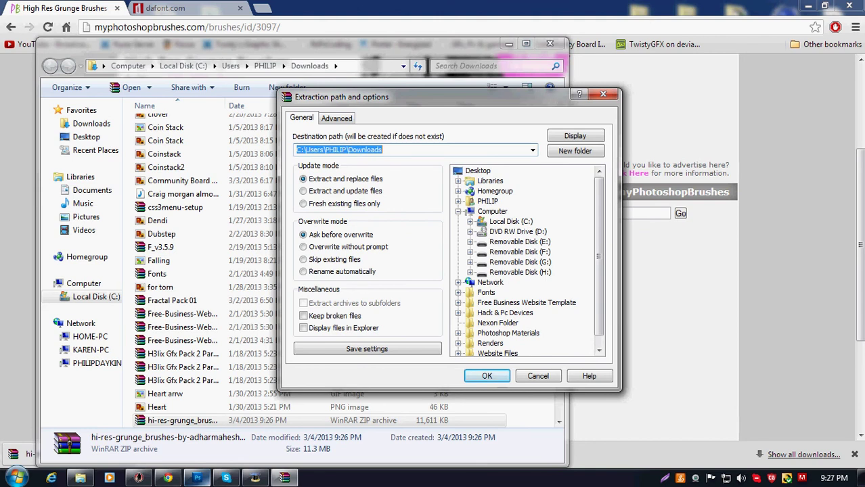
pyautogui.moveTo(599, 256); pyautogui.dragTo(599, 266)
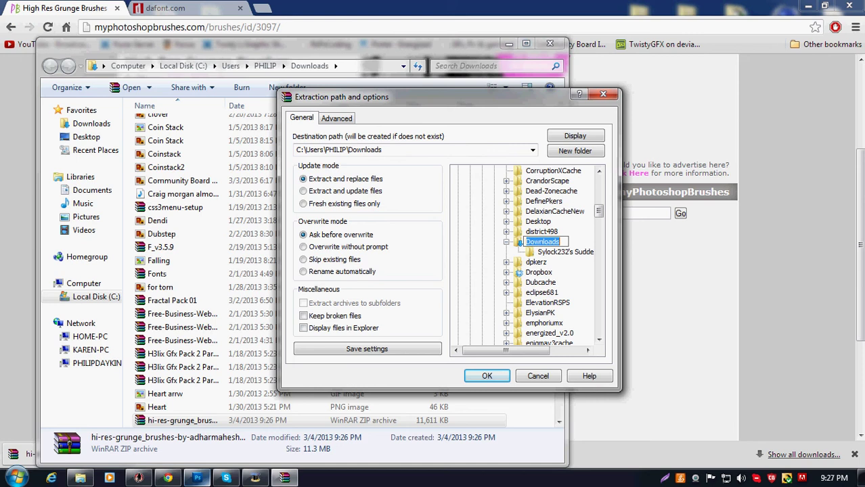
pyautogui.press('Escape')
pyautogui.press('Return')
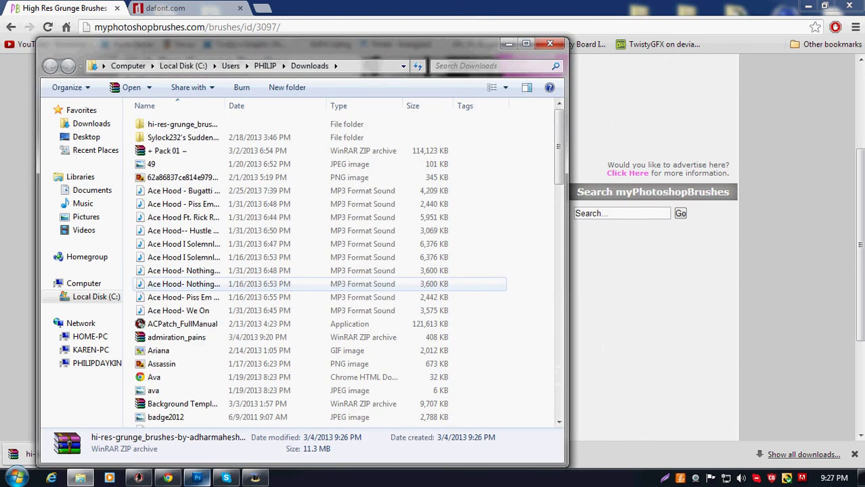
# Step: Check the Downloads folder for the extracted grunge brushes folder and minimize the Explorer window
pyautogui.scroll(-10, 318, 284)
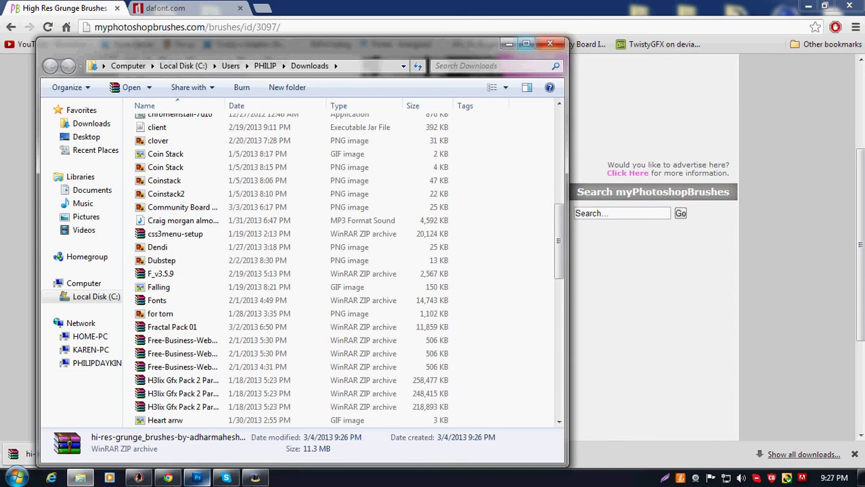
pyautogui.click(91, 124)
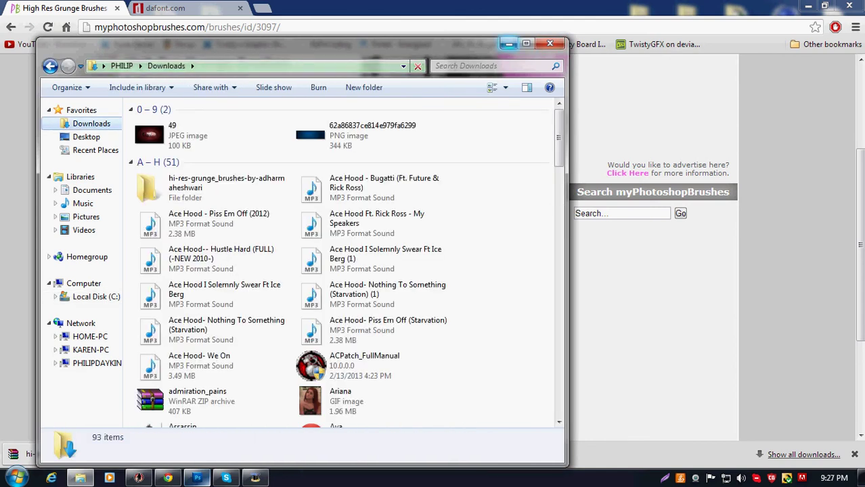
pyautogui.click(509, 44)
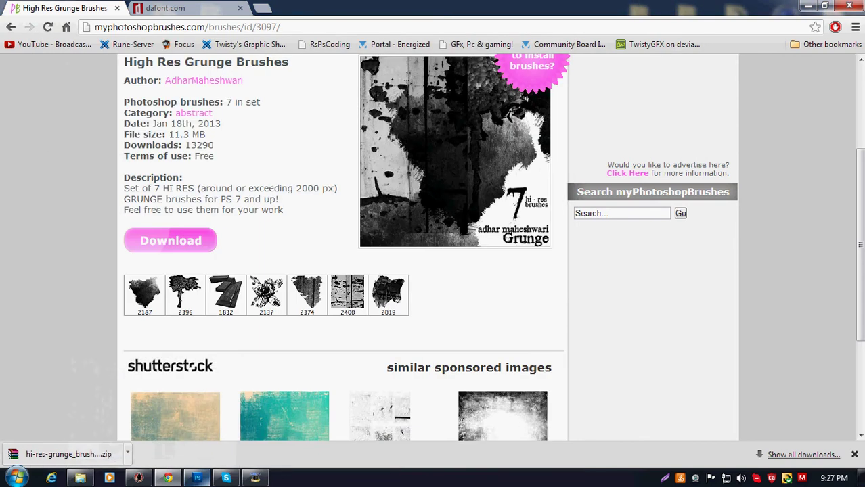
# Step: Switch to Photoshop, maximize its window, and activate the Brush tool
pyautogui.click(197, 478)
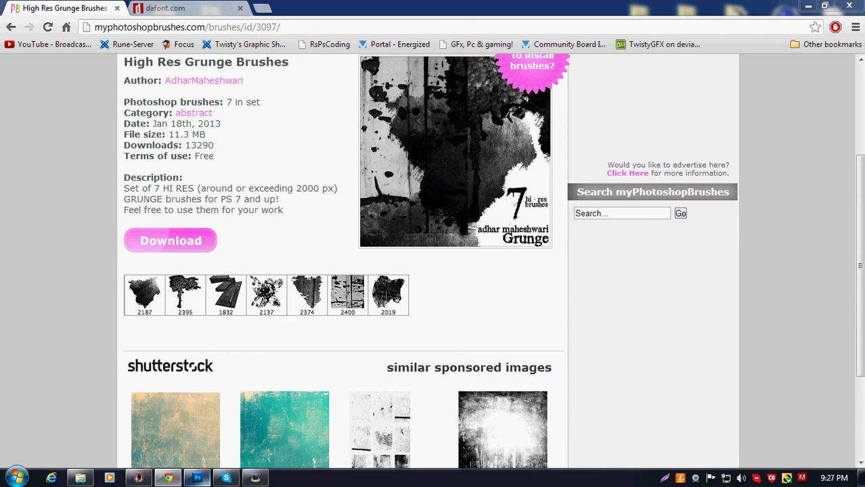
pyautogui.click(197, 478)
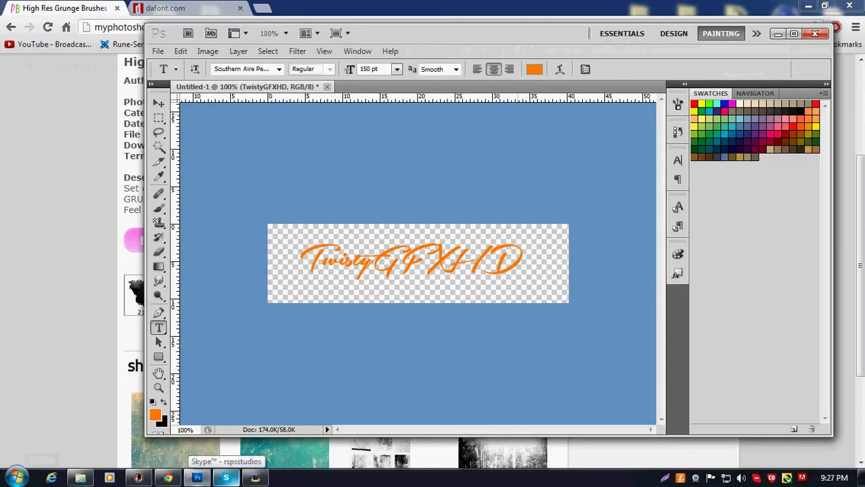
pyautogui.click(793, 33)
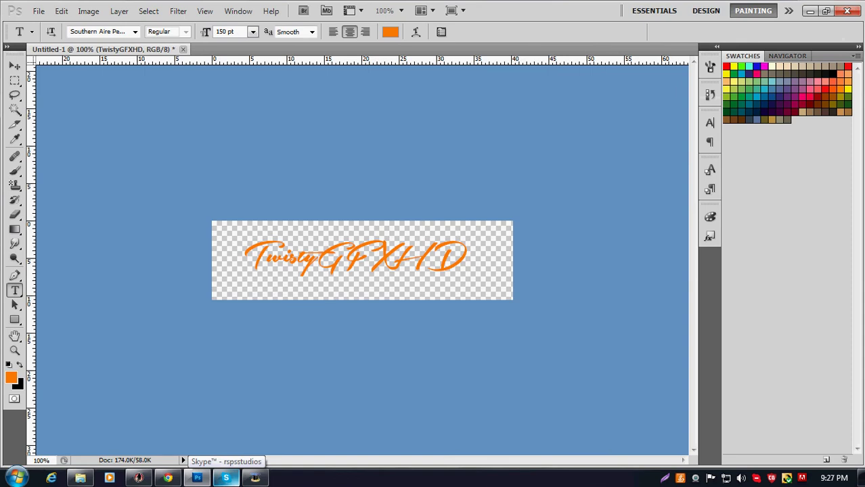
pyautogui.click(15, 171)
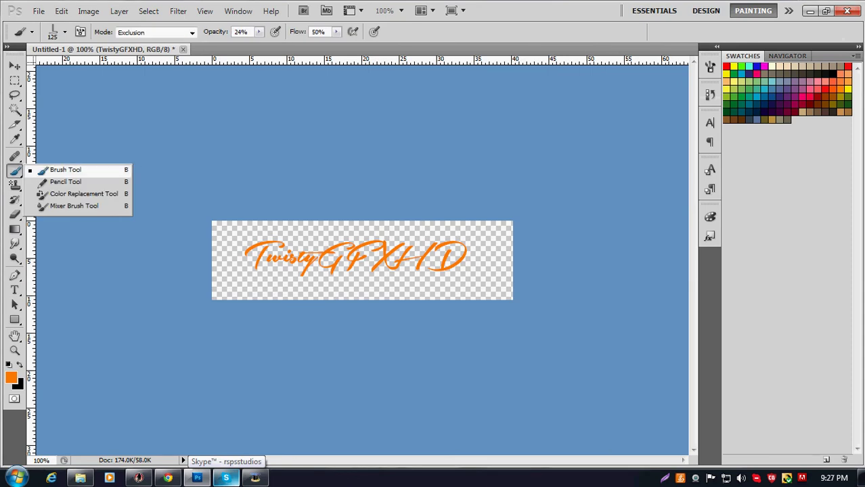
pyautogui.click(66, 170)
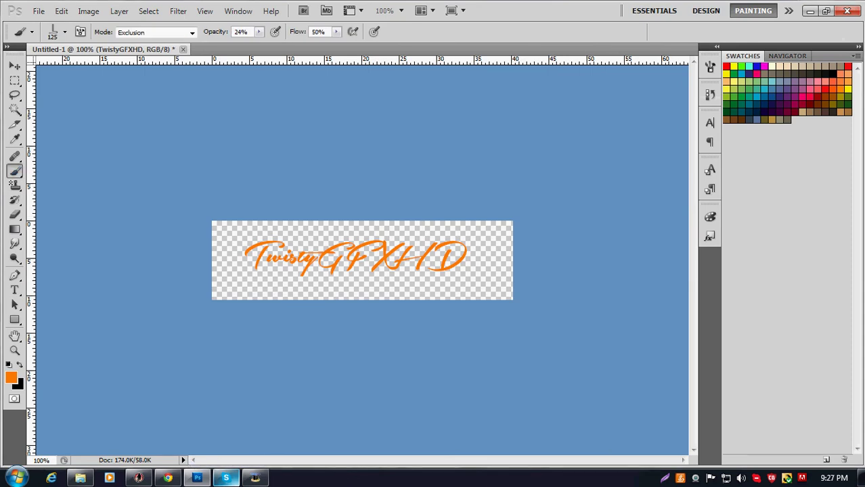
# Step: Bring up the Load dialog for the Brush tool's tool presets
pyautogui.click(31, 32)
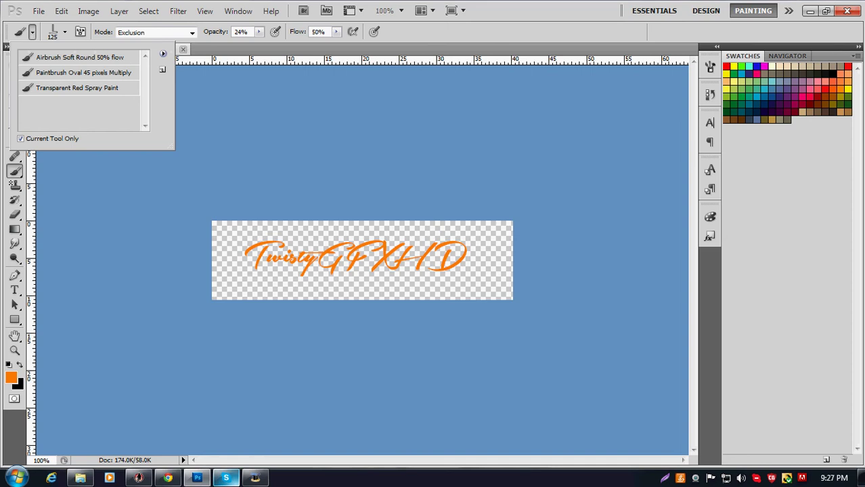
pyautogui.click(162, 53)
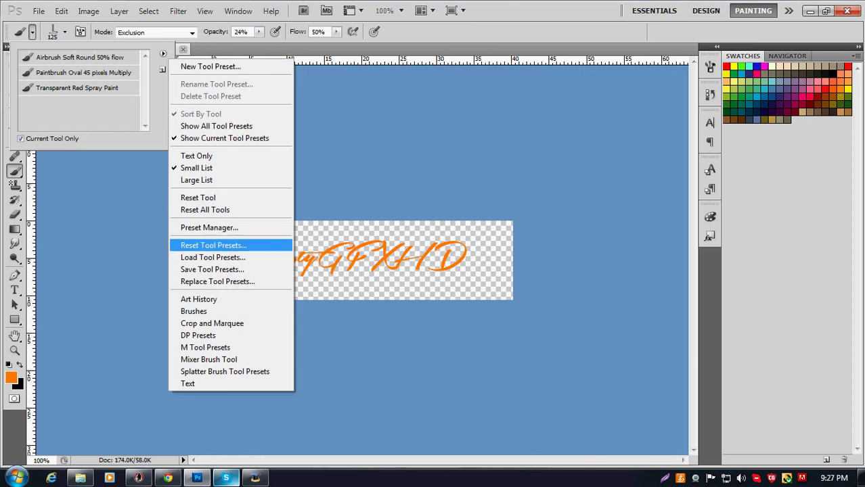
pyautogui.click(212, 257)
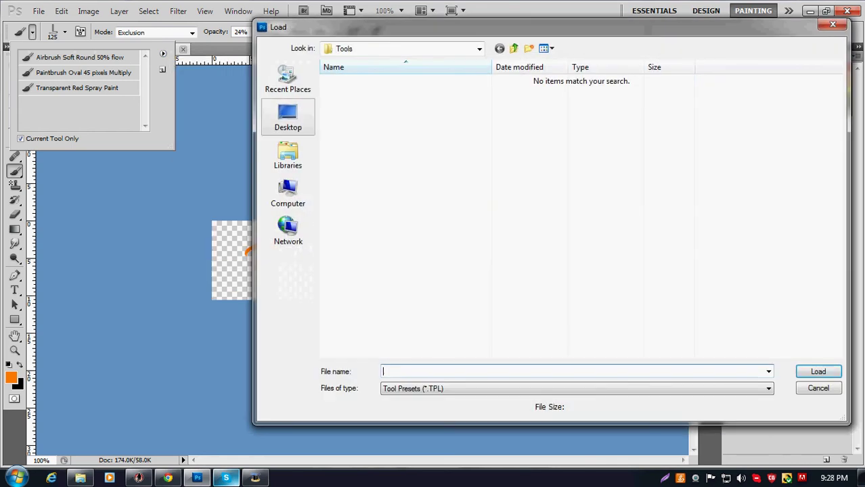
# Step: Open the extracted grunge brushes folder in Downloads and move its ABR file into the Tools folder shown in the Load dialog
pyautogui.click(17, 478)
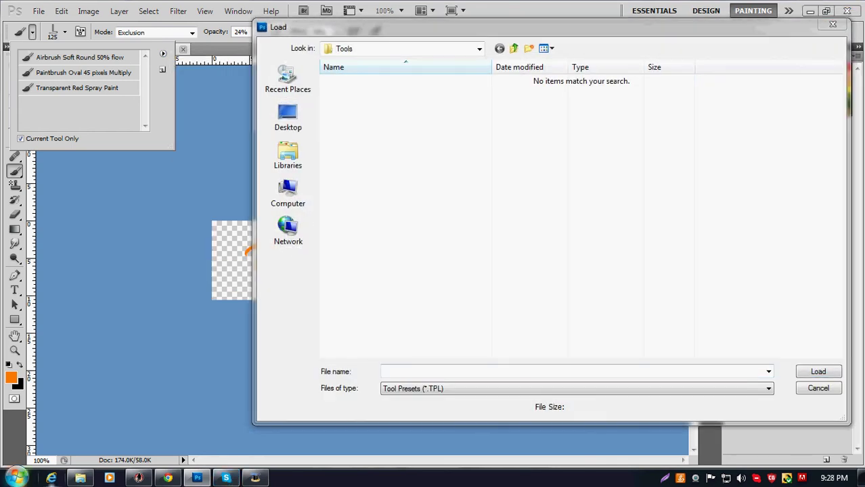
pyautogui.click(204, 218)
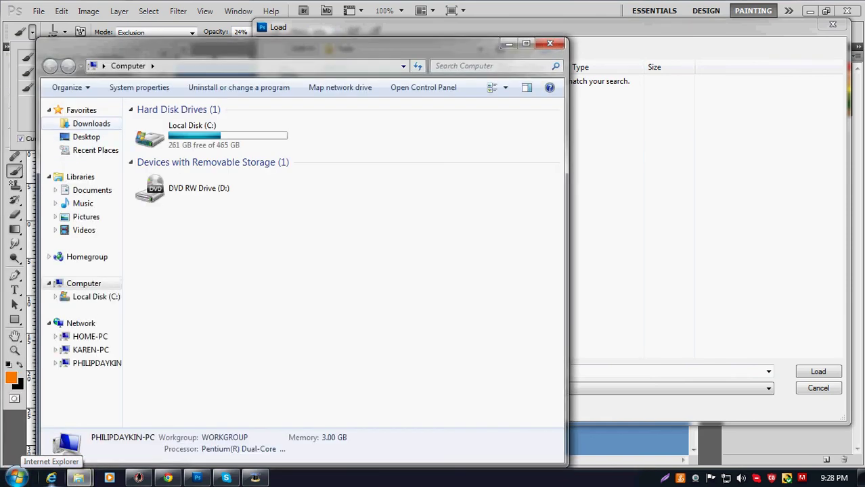
pyautogui.click(91, 124)
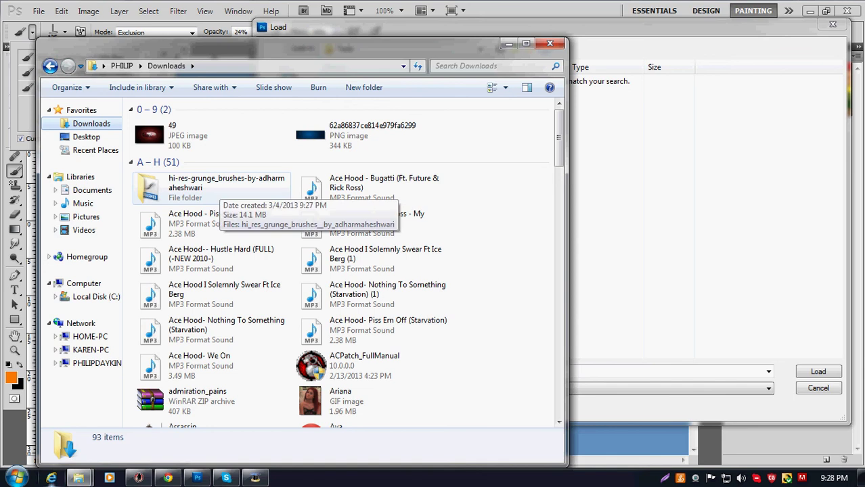
pyautogui.doubleClick(217, 189)
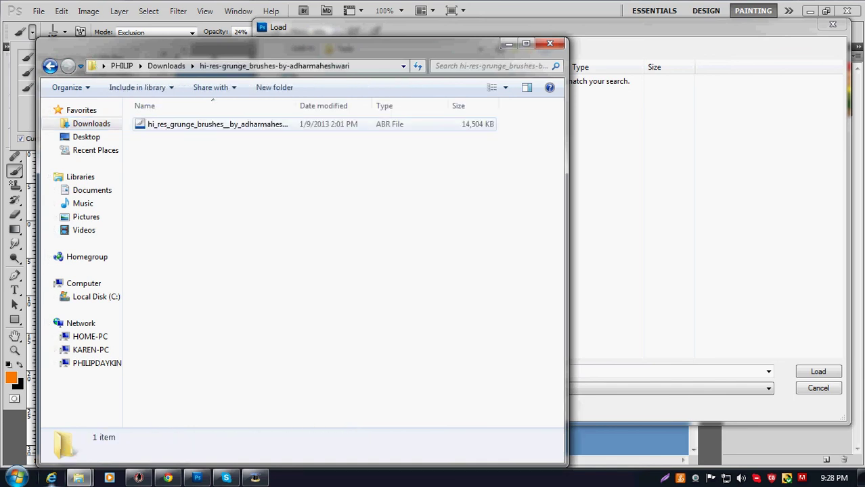
pyautogui.click(216, 124)
pyautogui.moveTo(216, 123); pyautogui.dragTo(714, 224)
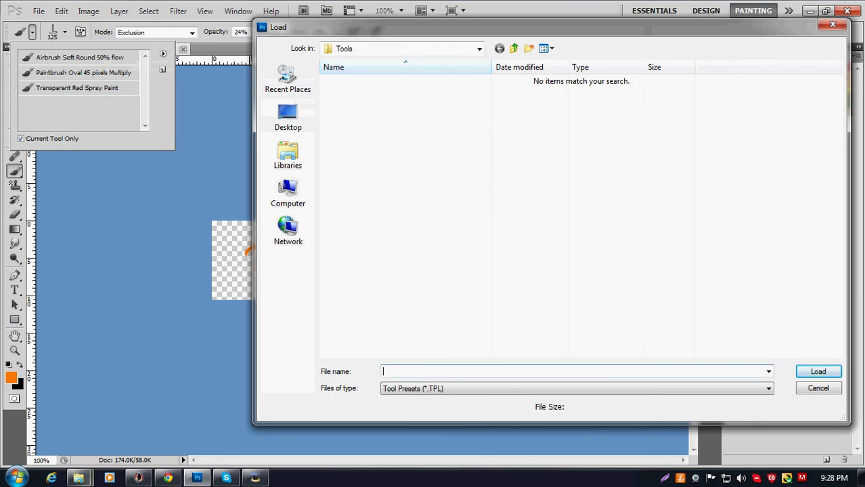
# Step: Check the extracted grunge brushes folder in Downloads again and close the Explorer window
pyautogui.click(79, 478)
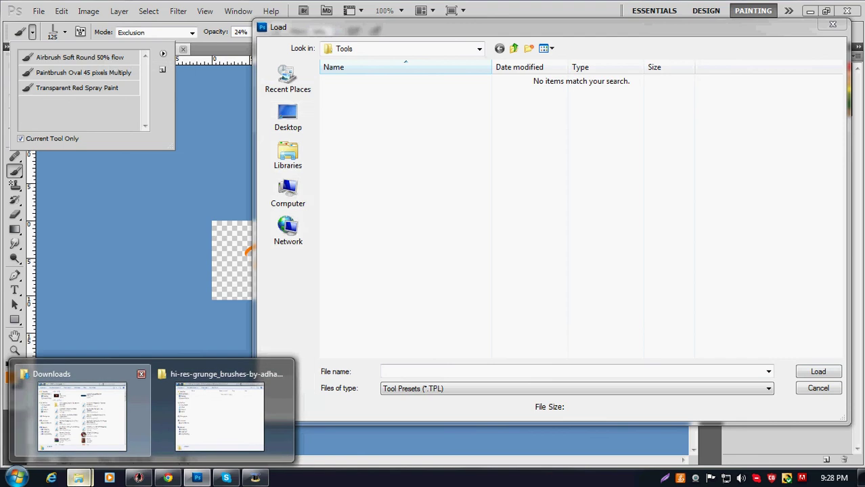
pyautogui.click(81, 417)
pyautogui.click(212, 188)
pyautogui.doubleClick(212, 188)
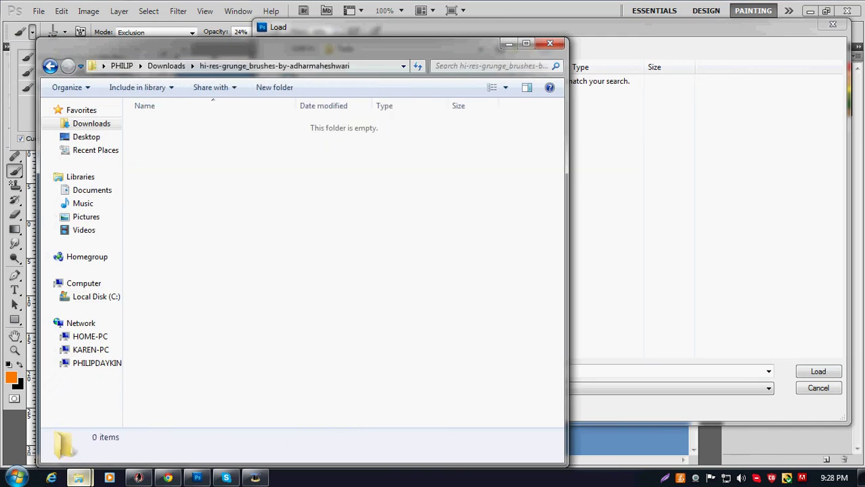
pyautogui.click(50, 66)
pyautogui.click(550, 43)
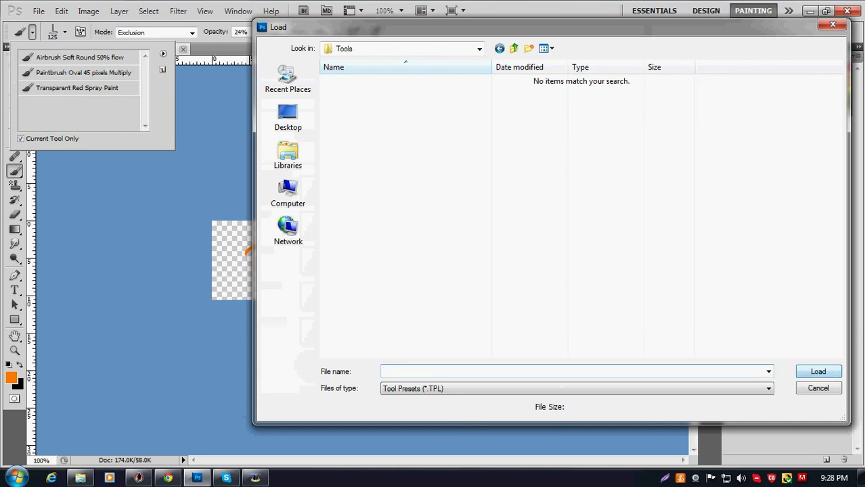
# Step: Cancel the Load dialog, leave the tool presets, and choose the last brush in the brush presets, the 528 px one
pyautogui.press('Escape')
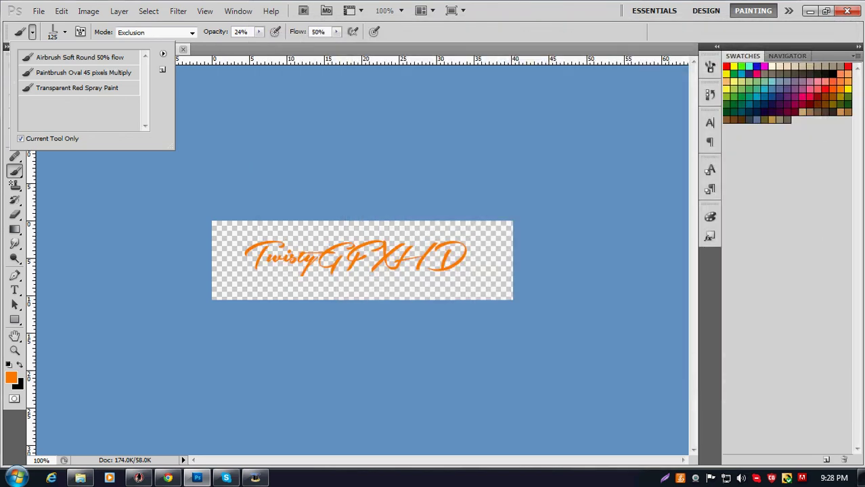
pyautogui.click(32, 32)
pyautogui.click(65, 32)
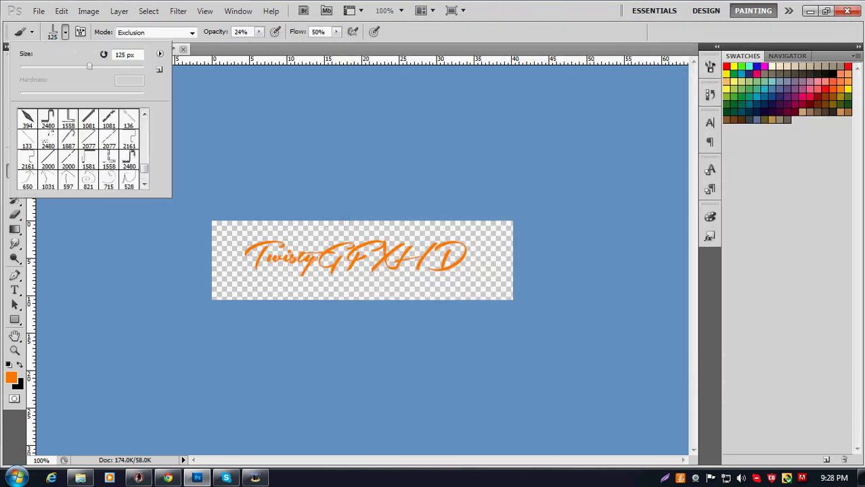
pyautogui.moveTo(144, 168); pyautogui.dragTo(145, 174)
pyautogui.click(108, 179)
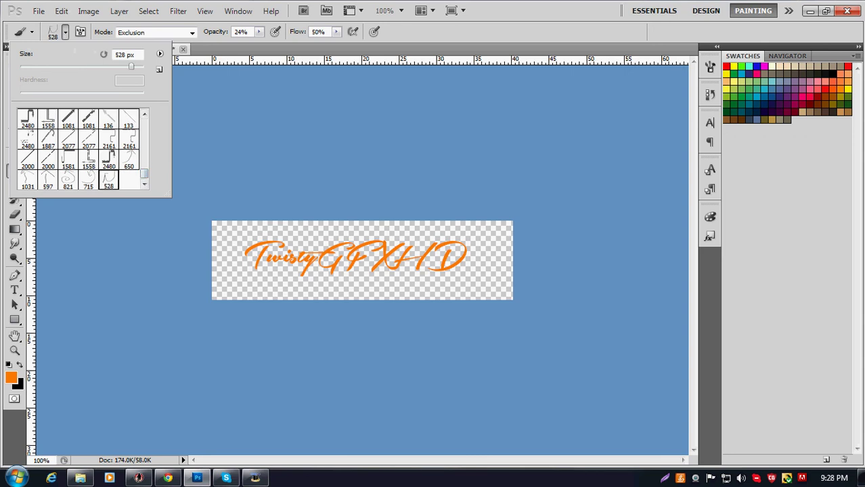
pyautogui.click(338, 244)
pyautogui.click(406, 195)
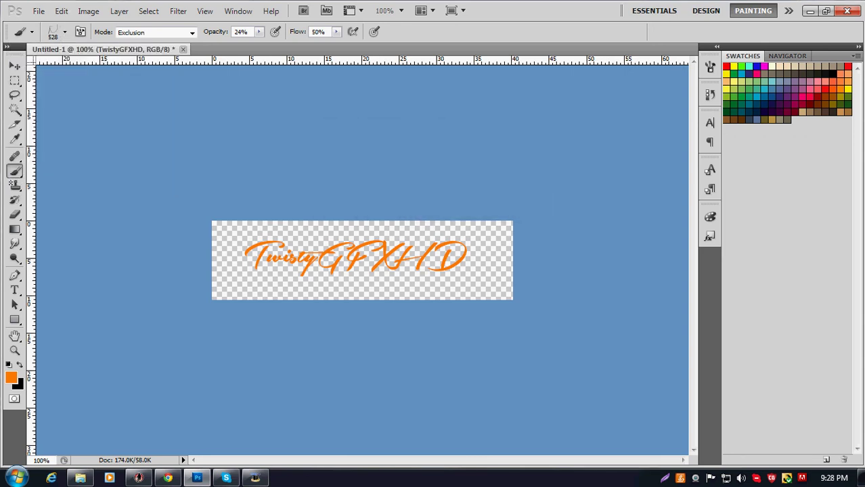
# Step: Reduce the size of the selected brush to 131 px
pyautogui.click(64, 32)
pyautogui.moveTo(132, 66); pyautogui.dragTo(92, 67)
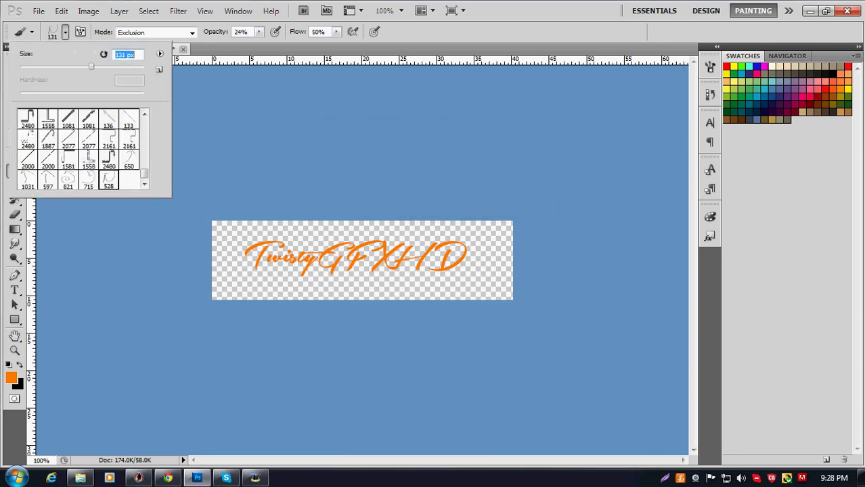
pyautogui.press('Return')
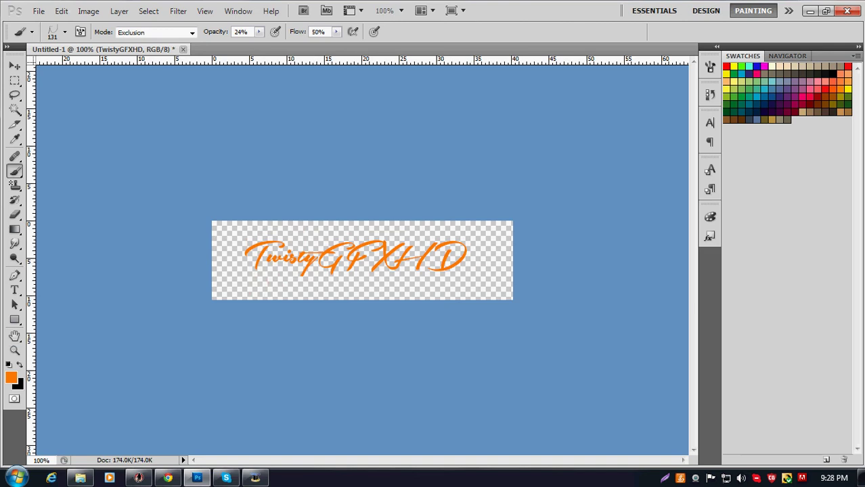
# Step: Change the foreground color to black
pyautogui.click(11, 378)
pyautogui.click(687, 260)
pyautogui.click(817, 92)
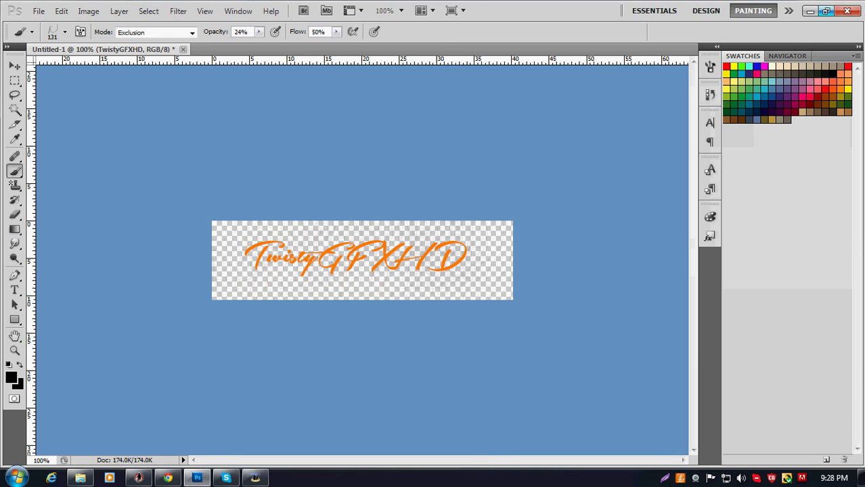
# Step: Minimize Photoshop, then close the empty grunge brushes folder window and the browser to return to the desktop
pyautogui.click(810, 11)
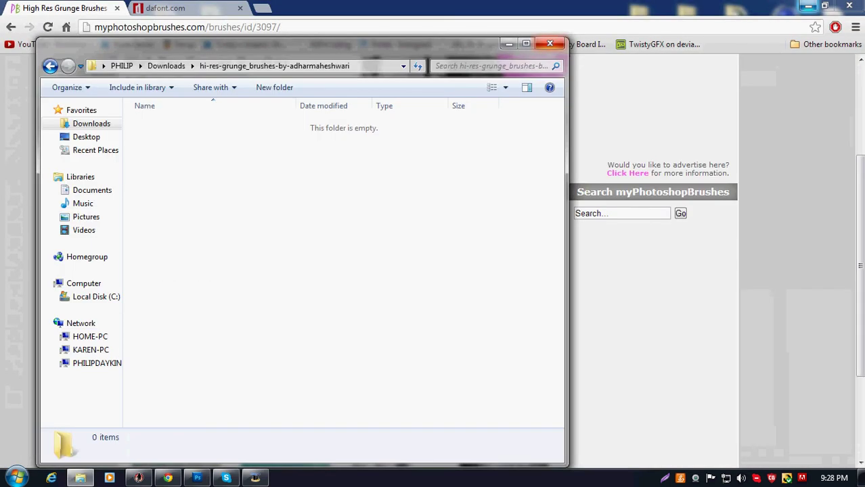
pyautogui.click(550, 43)
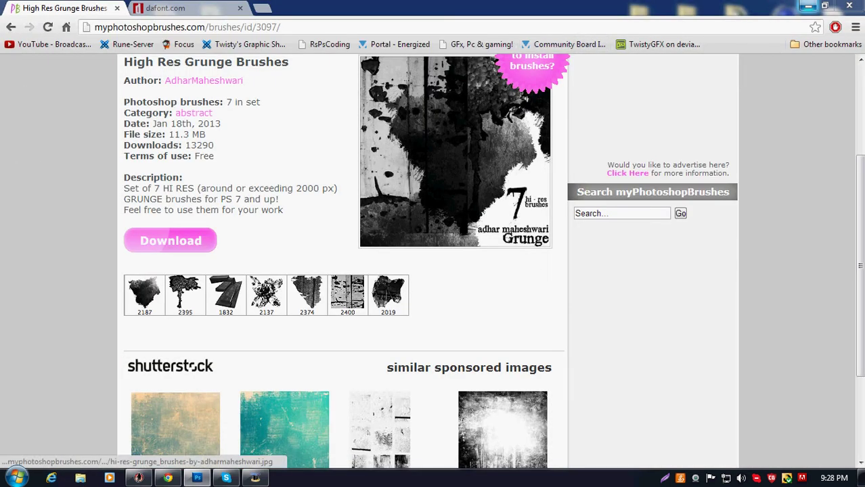
pyautogui.scroll(3, 455, 152)
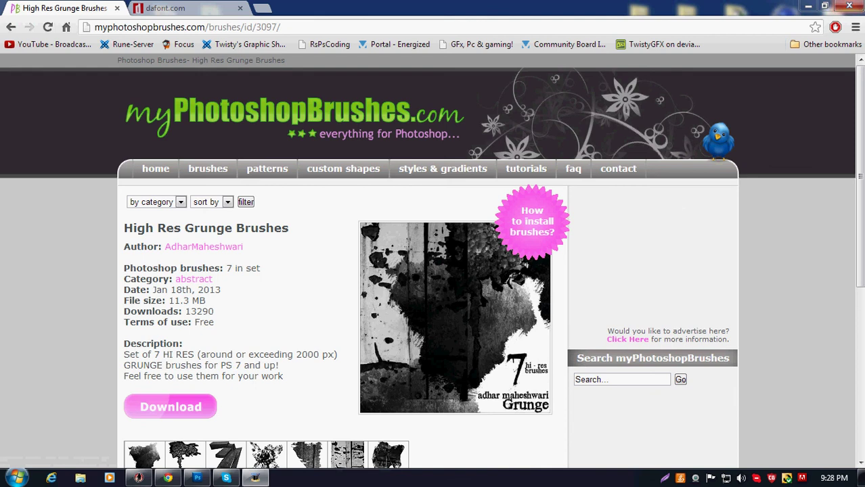
pyautogui.click(849, 5)
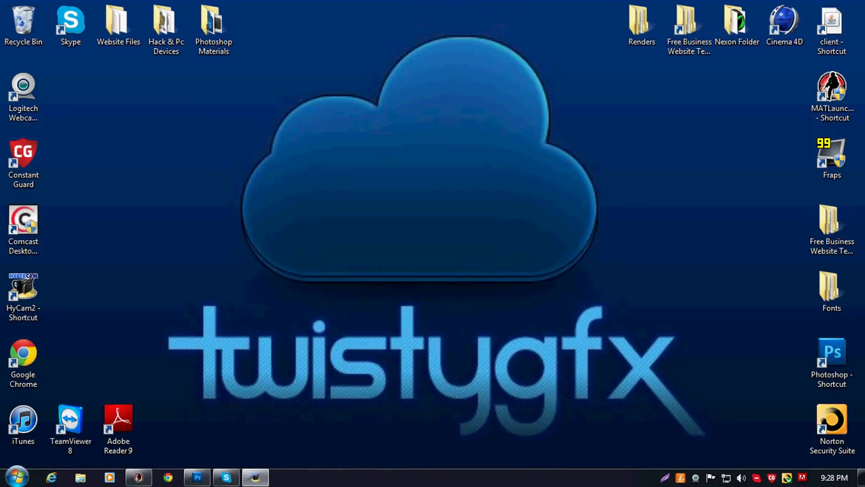